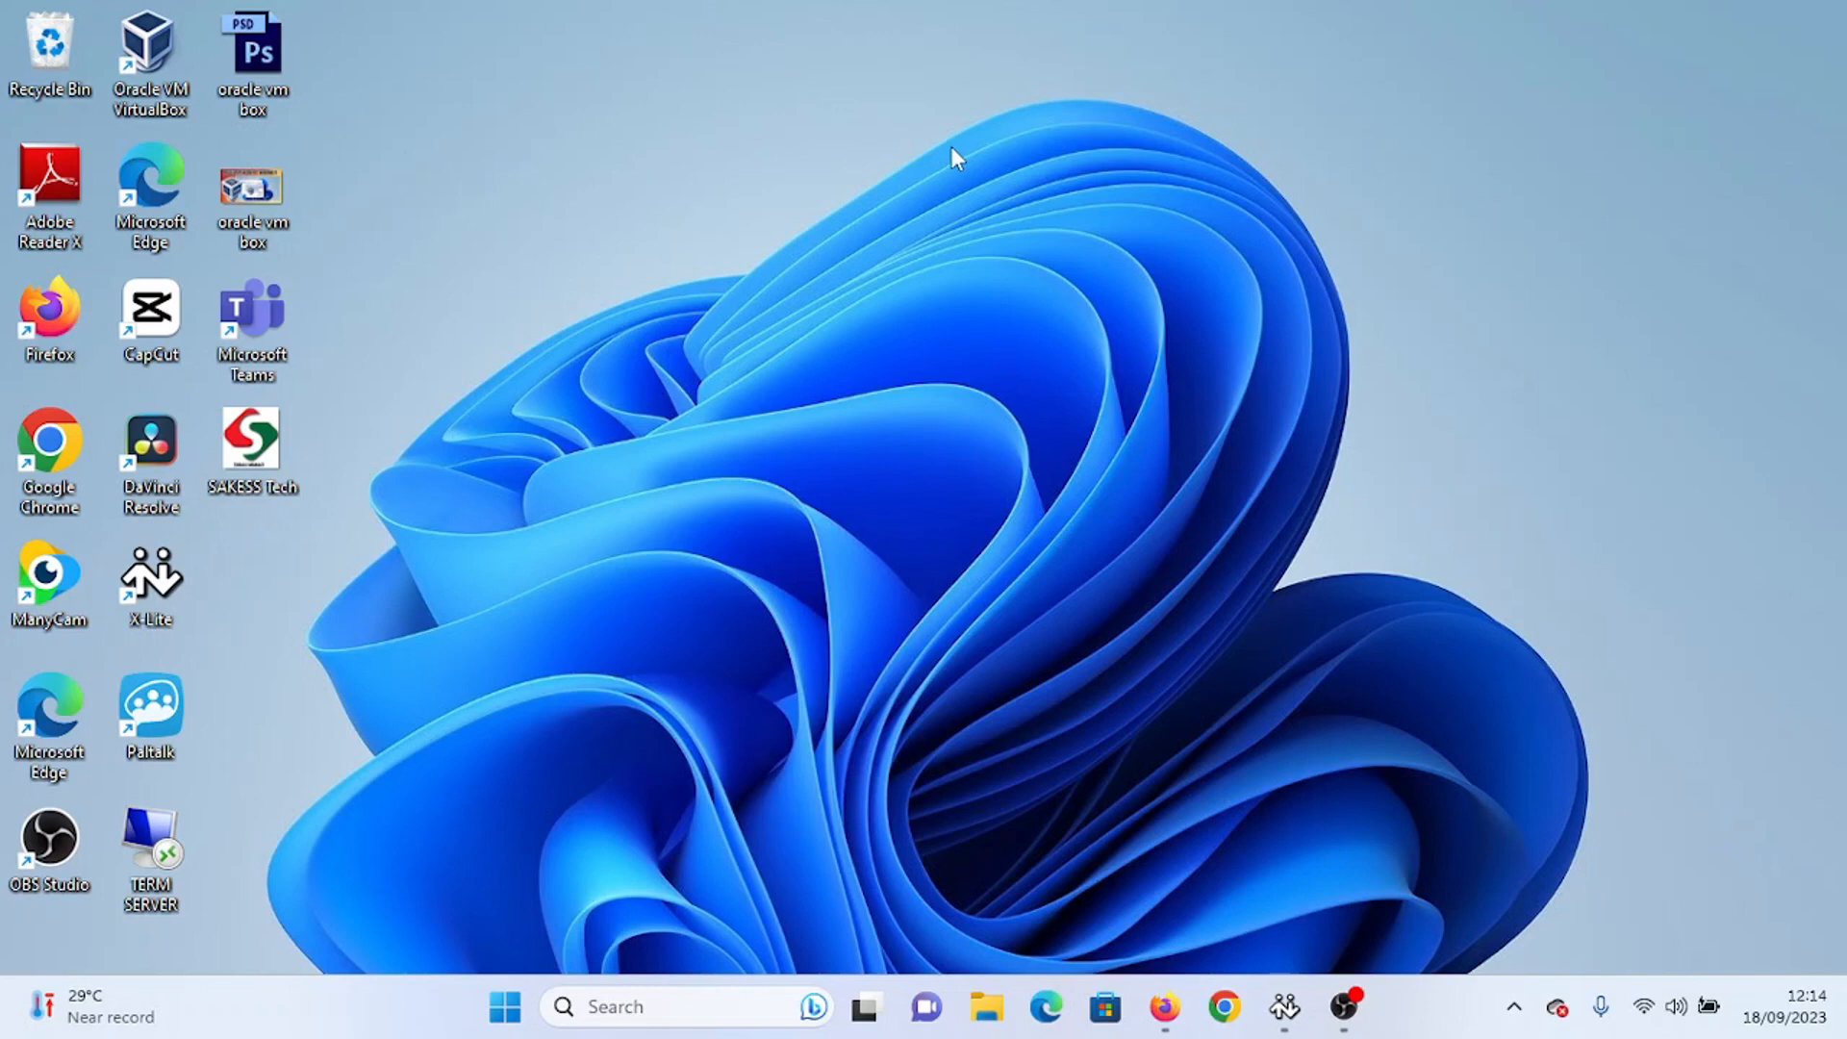
double_click(55, 462)
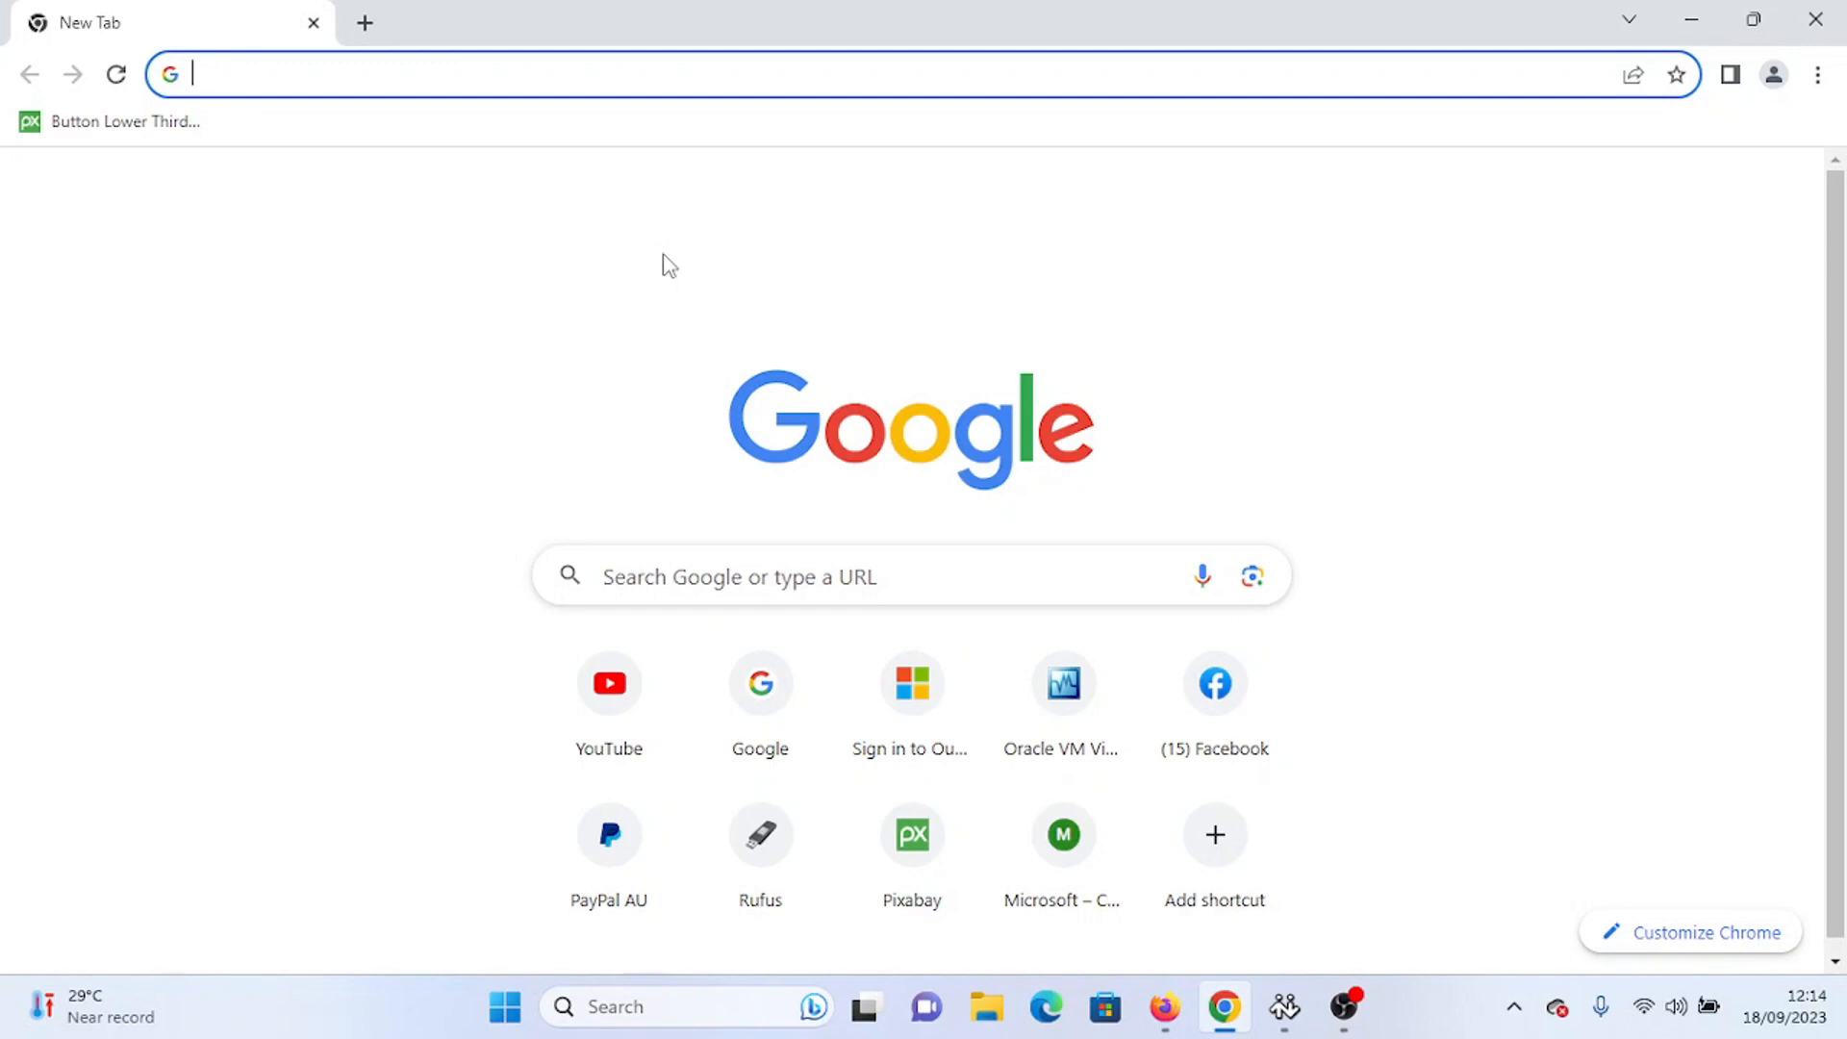
click(811, 84)
text(htt)
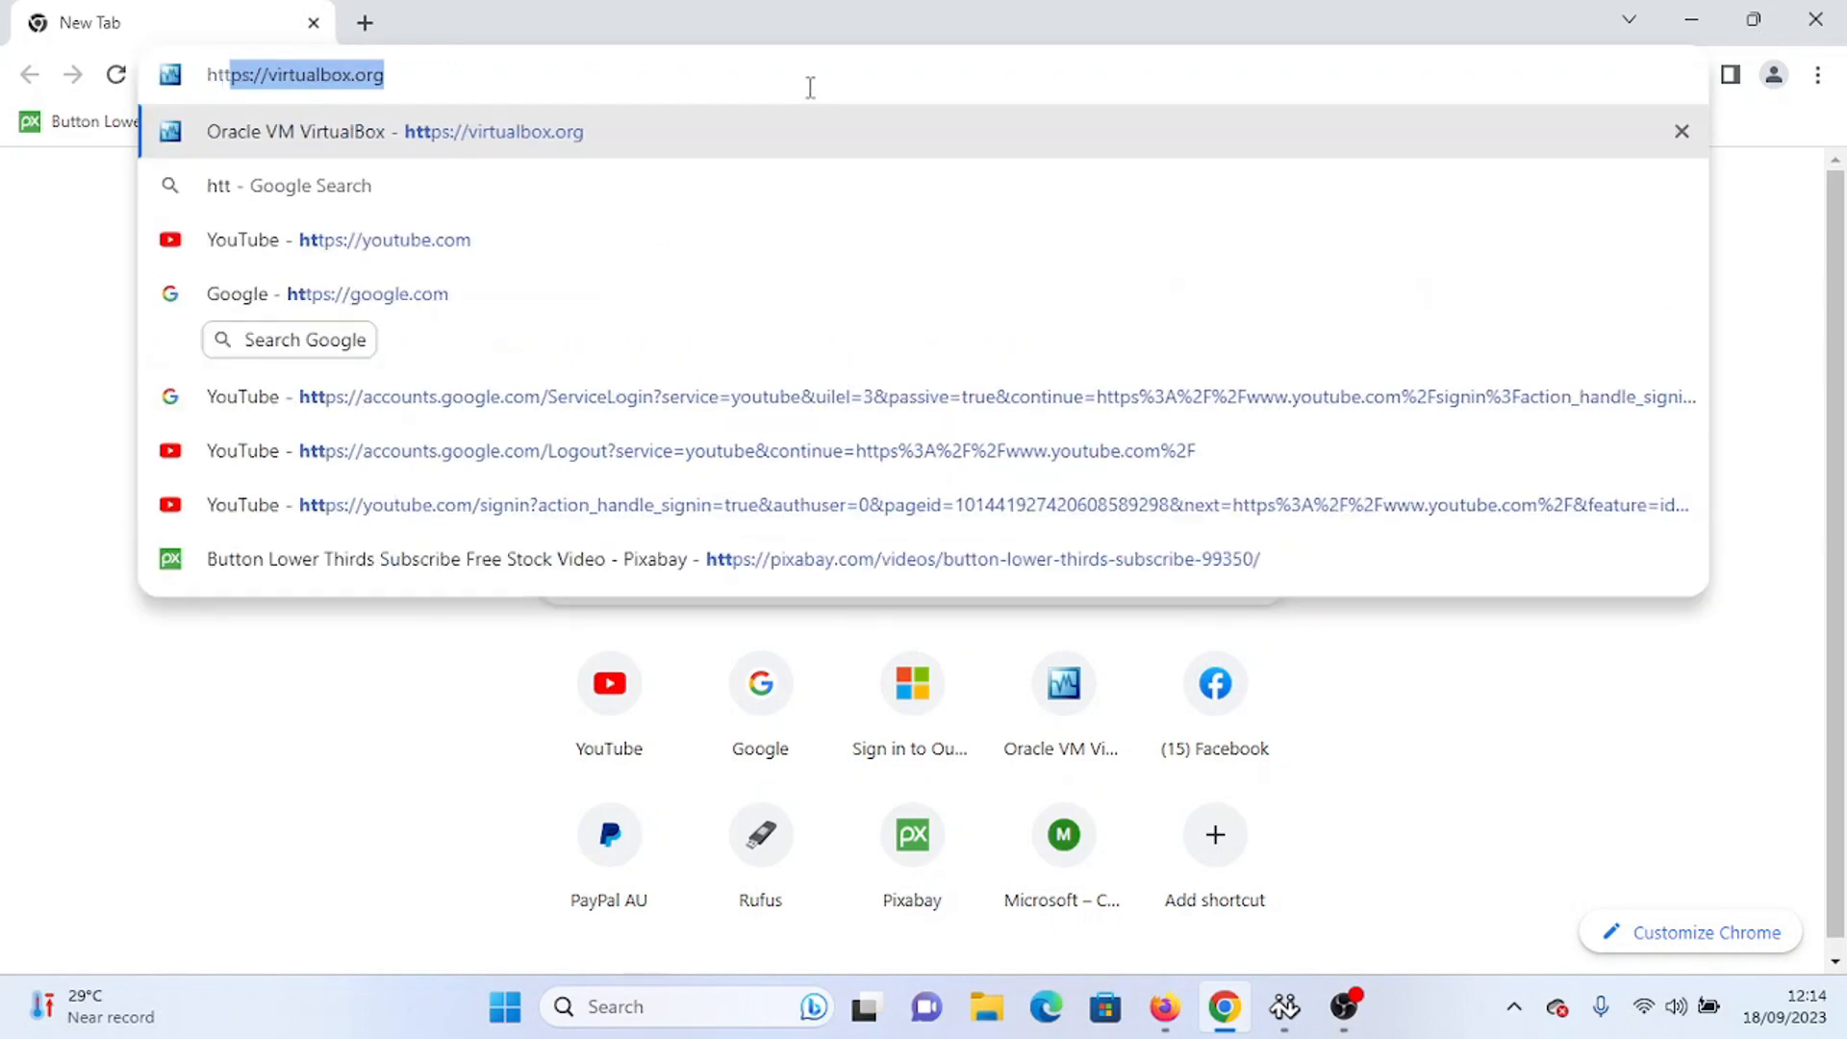
text(ps://)
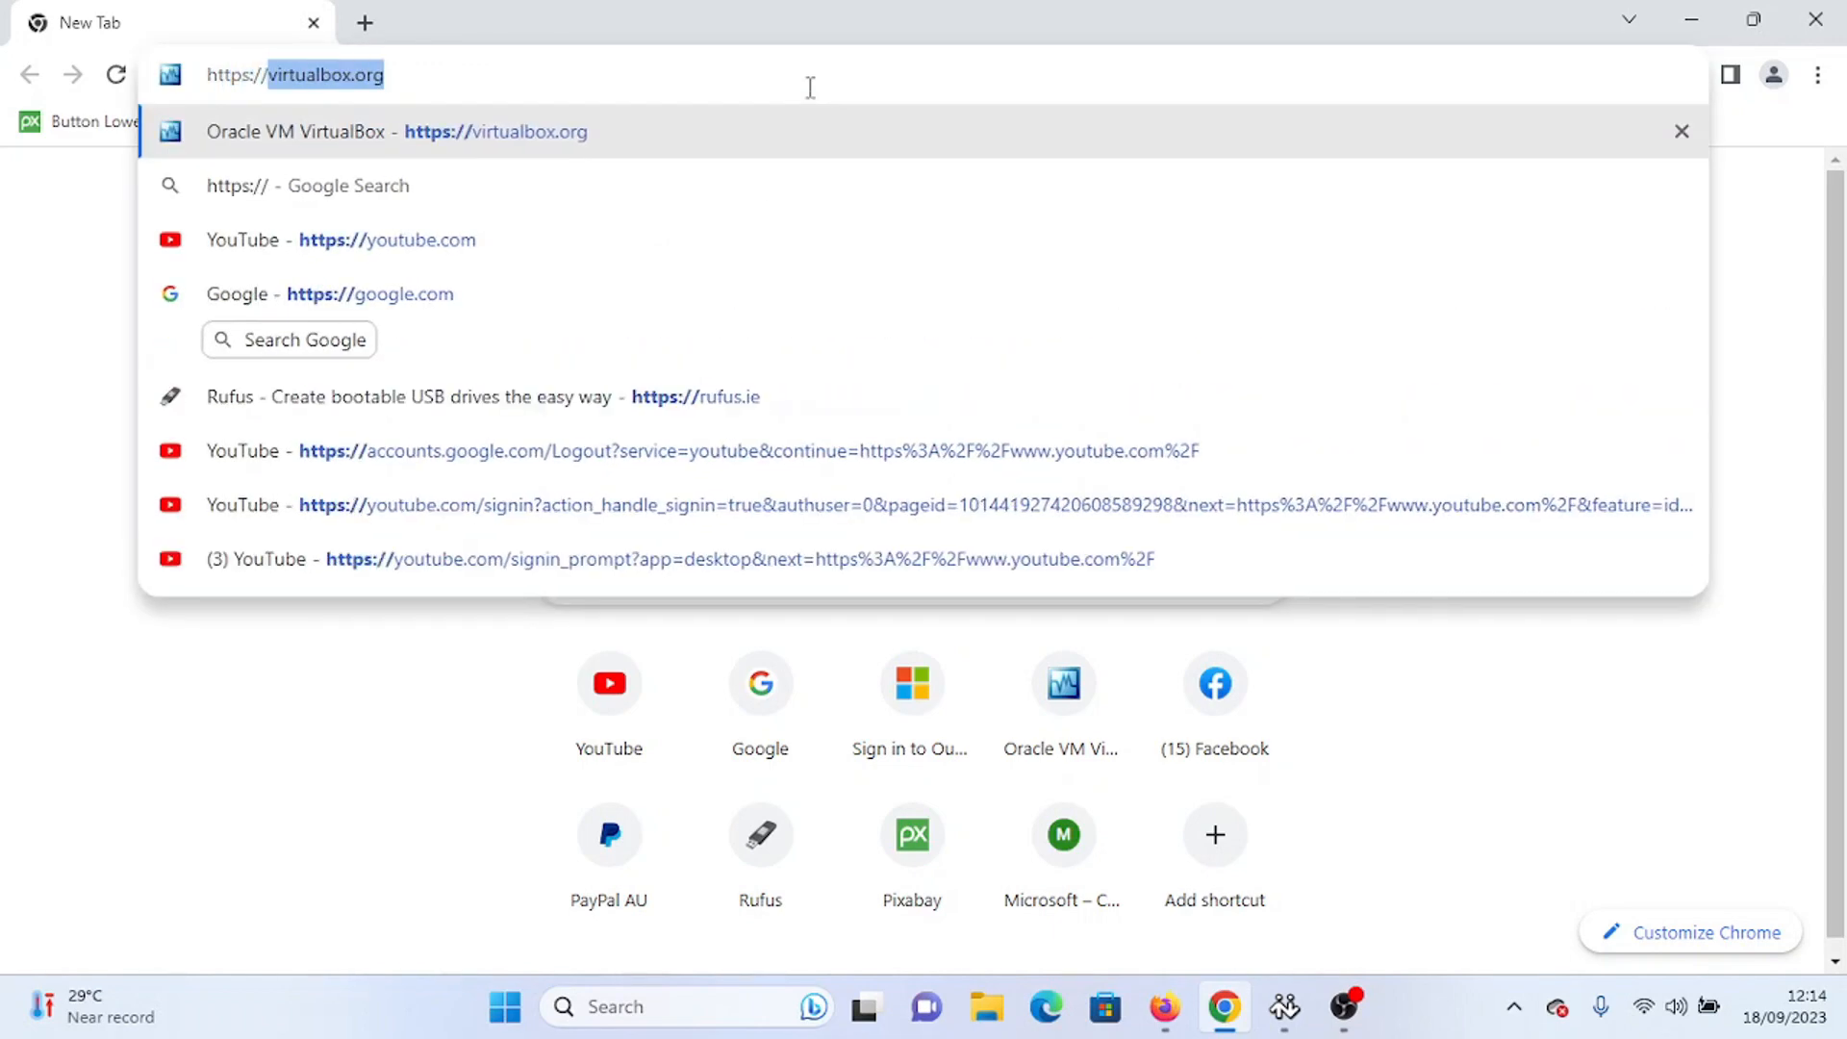
text(rufus)
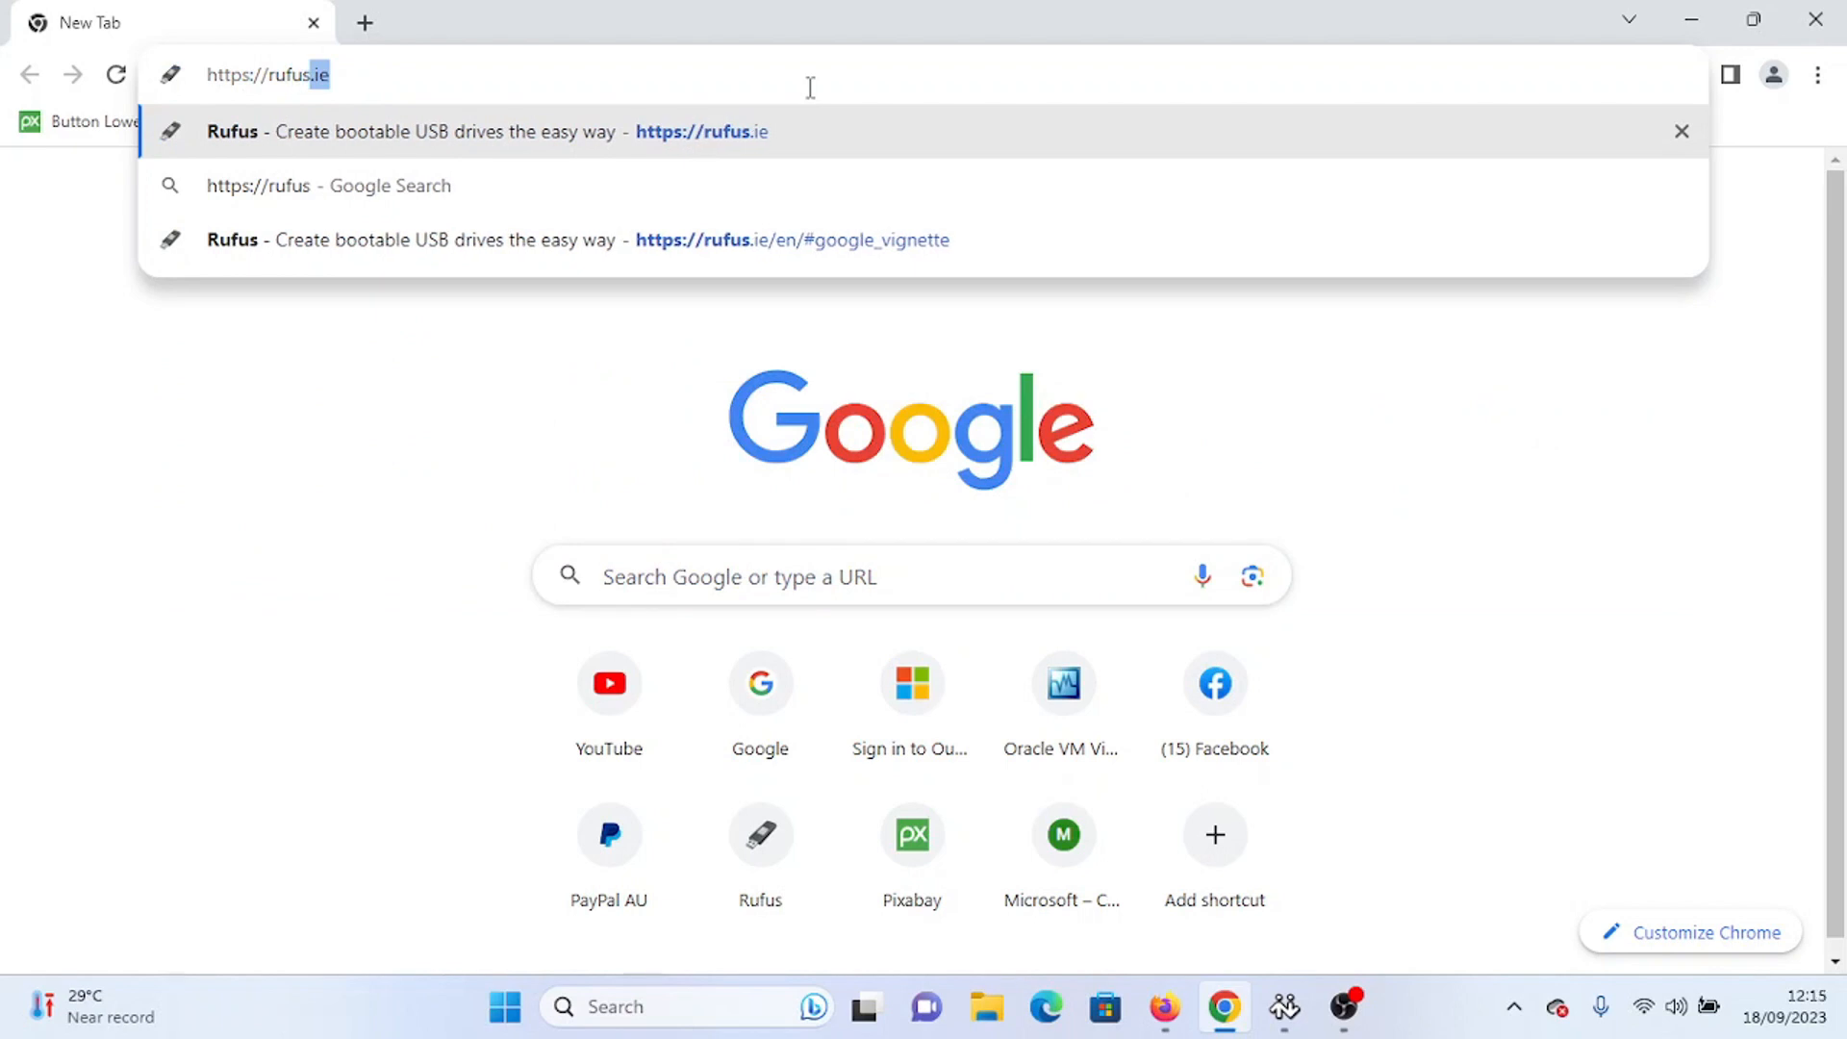
text(.e)
key(BackSpace)
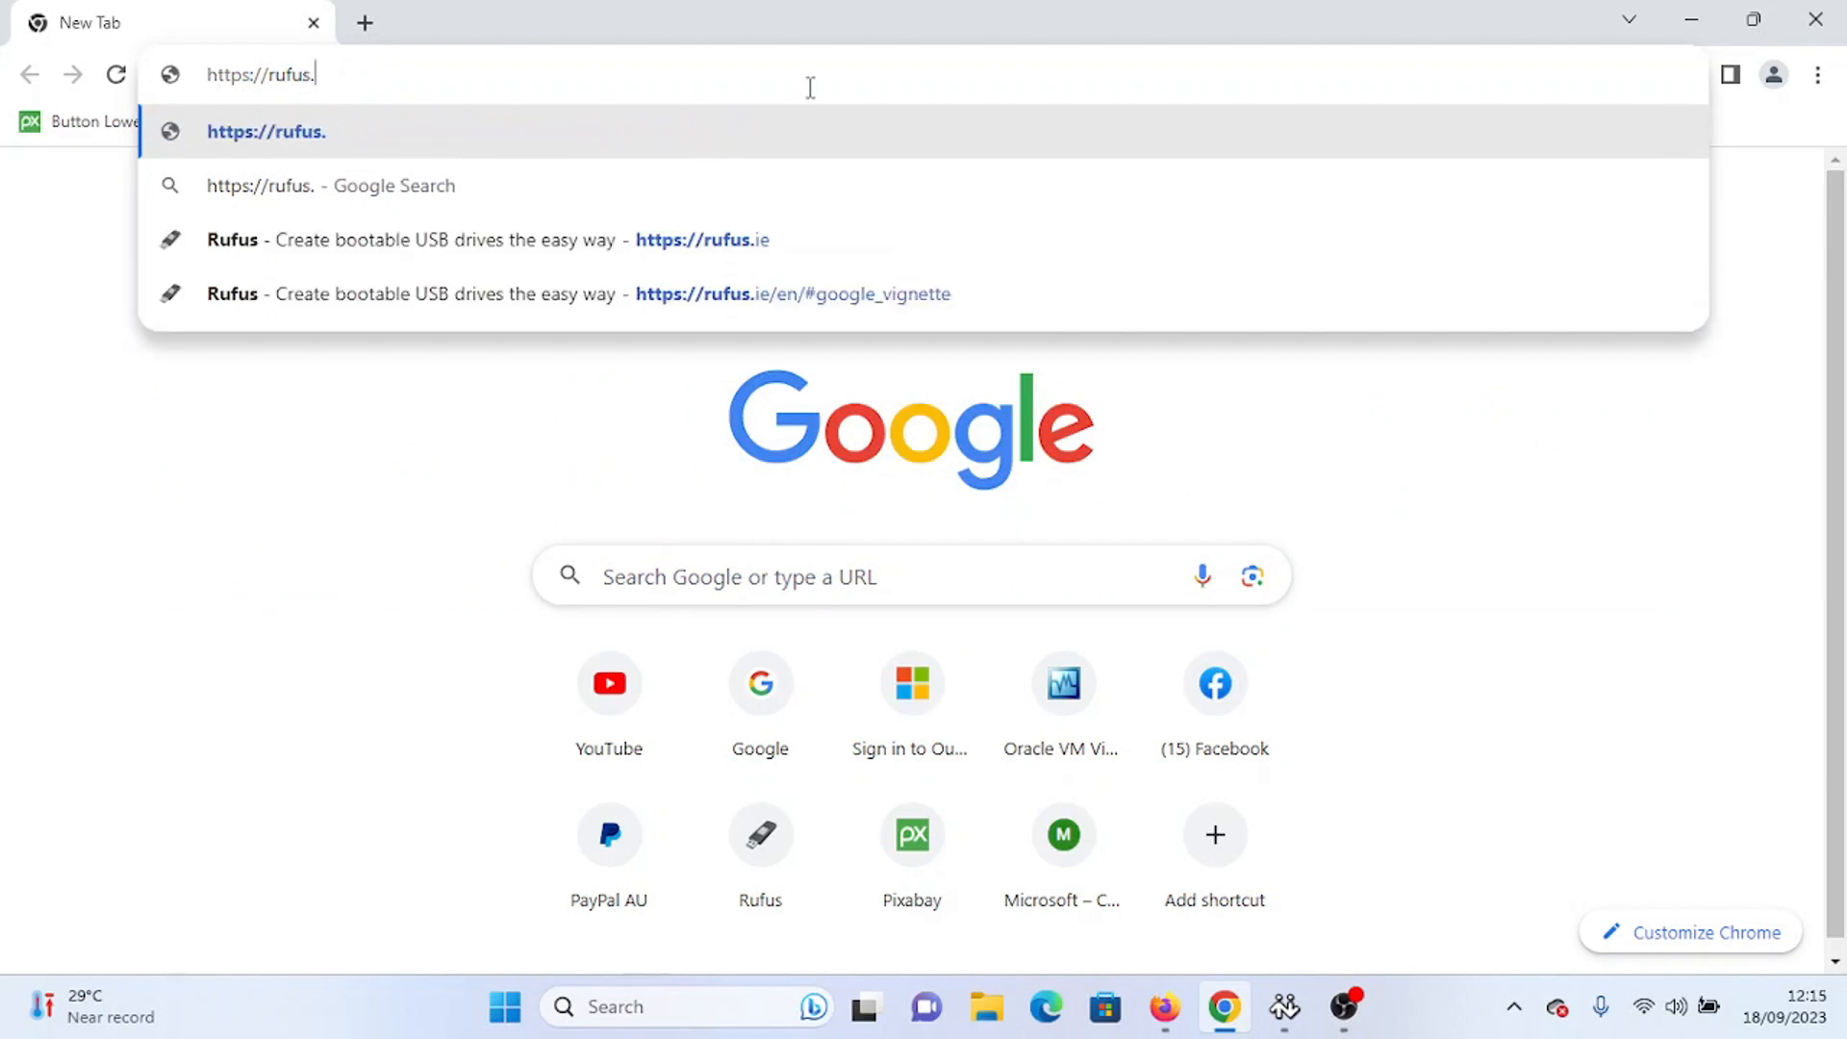
text(ie)
key(Return)
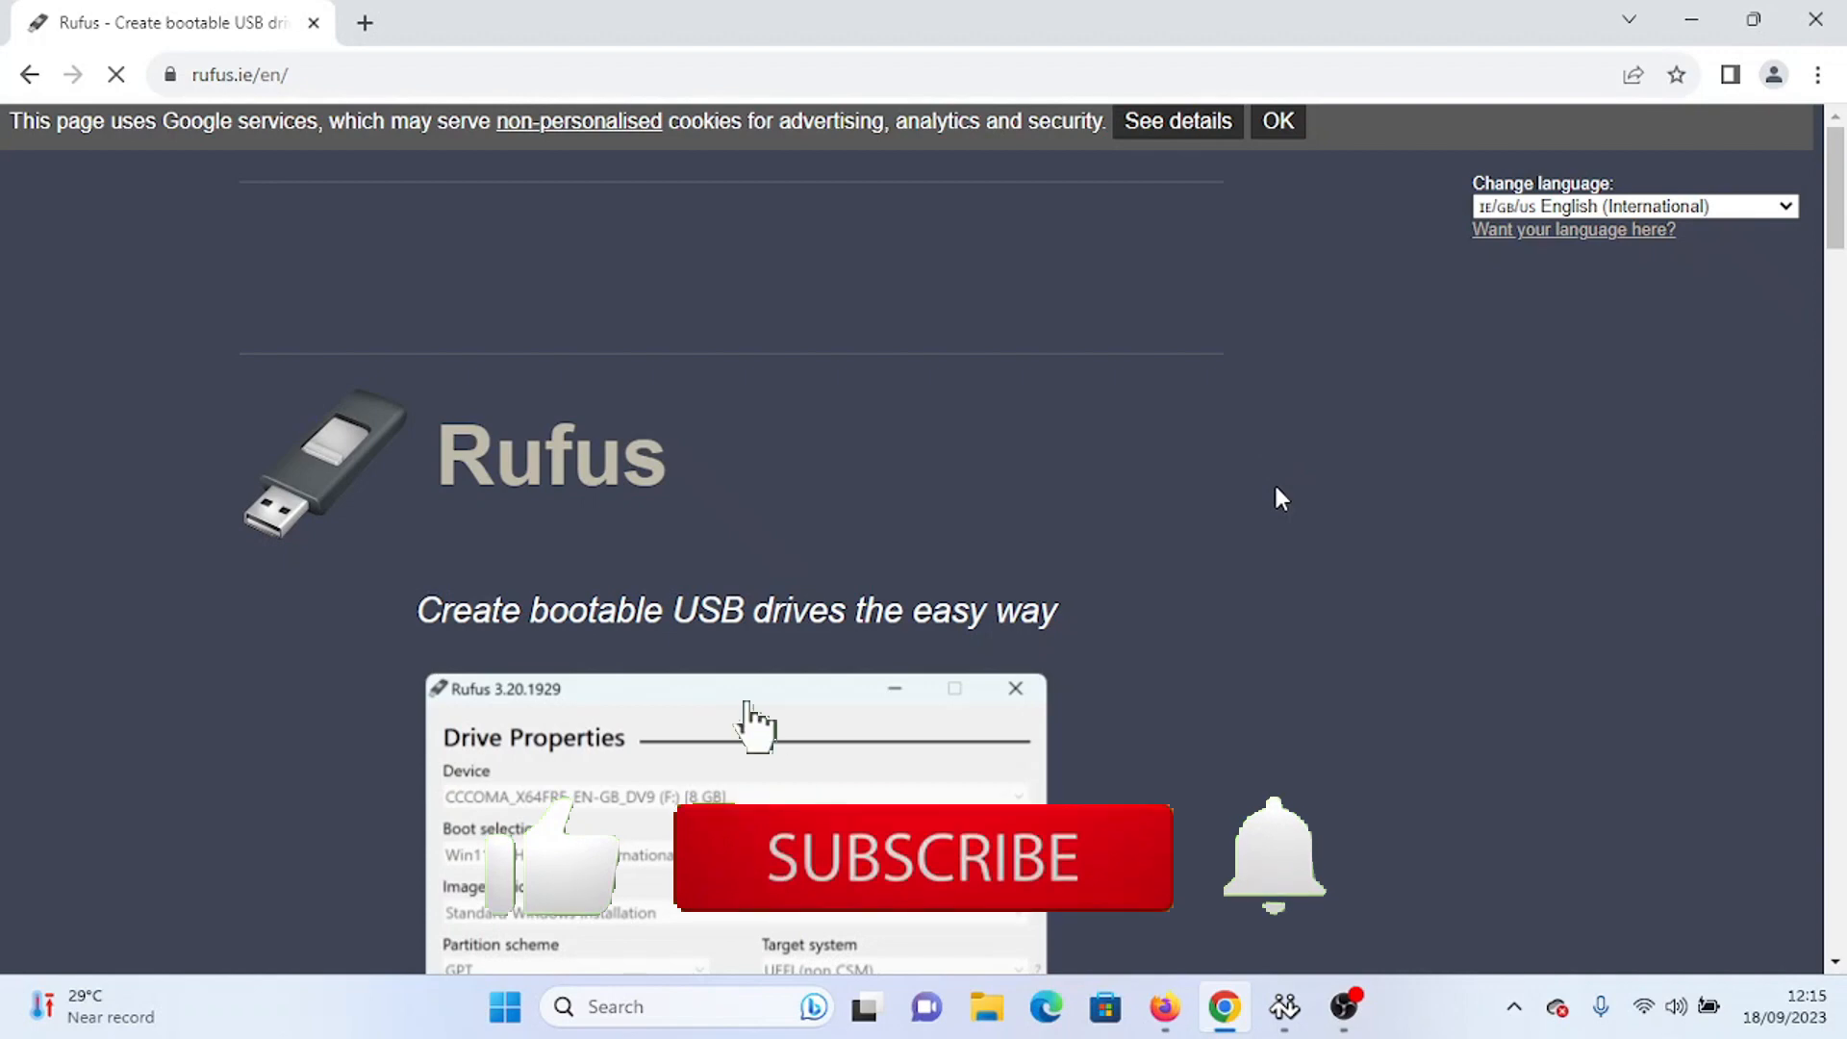
Download the standard Windows x64 release rufus-4.2.exe from the latest releases on the Rufus page.
scroll(1282, 499, down, 1)
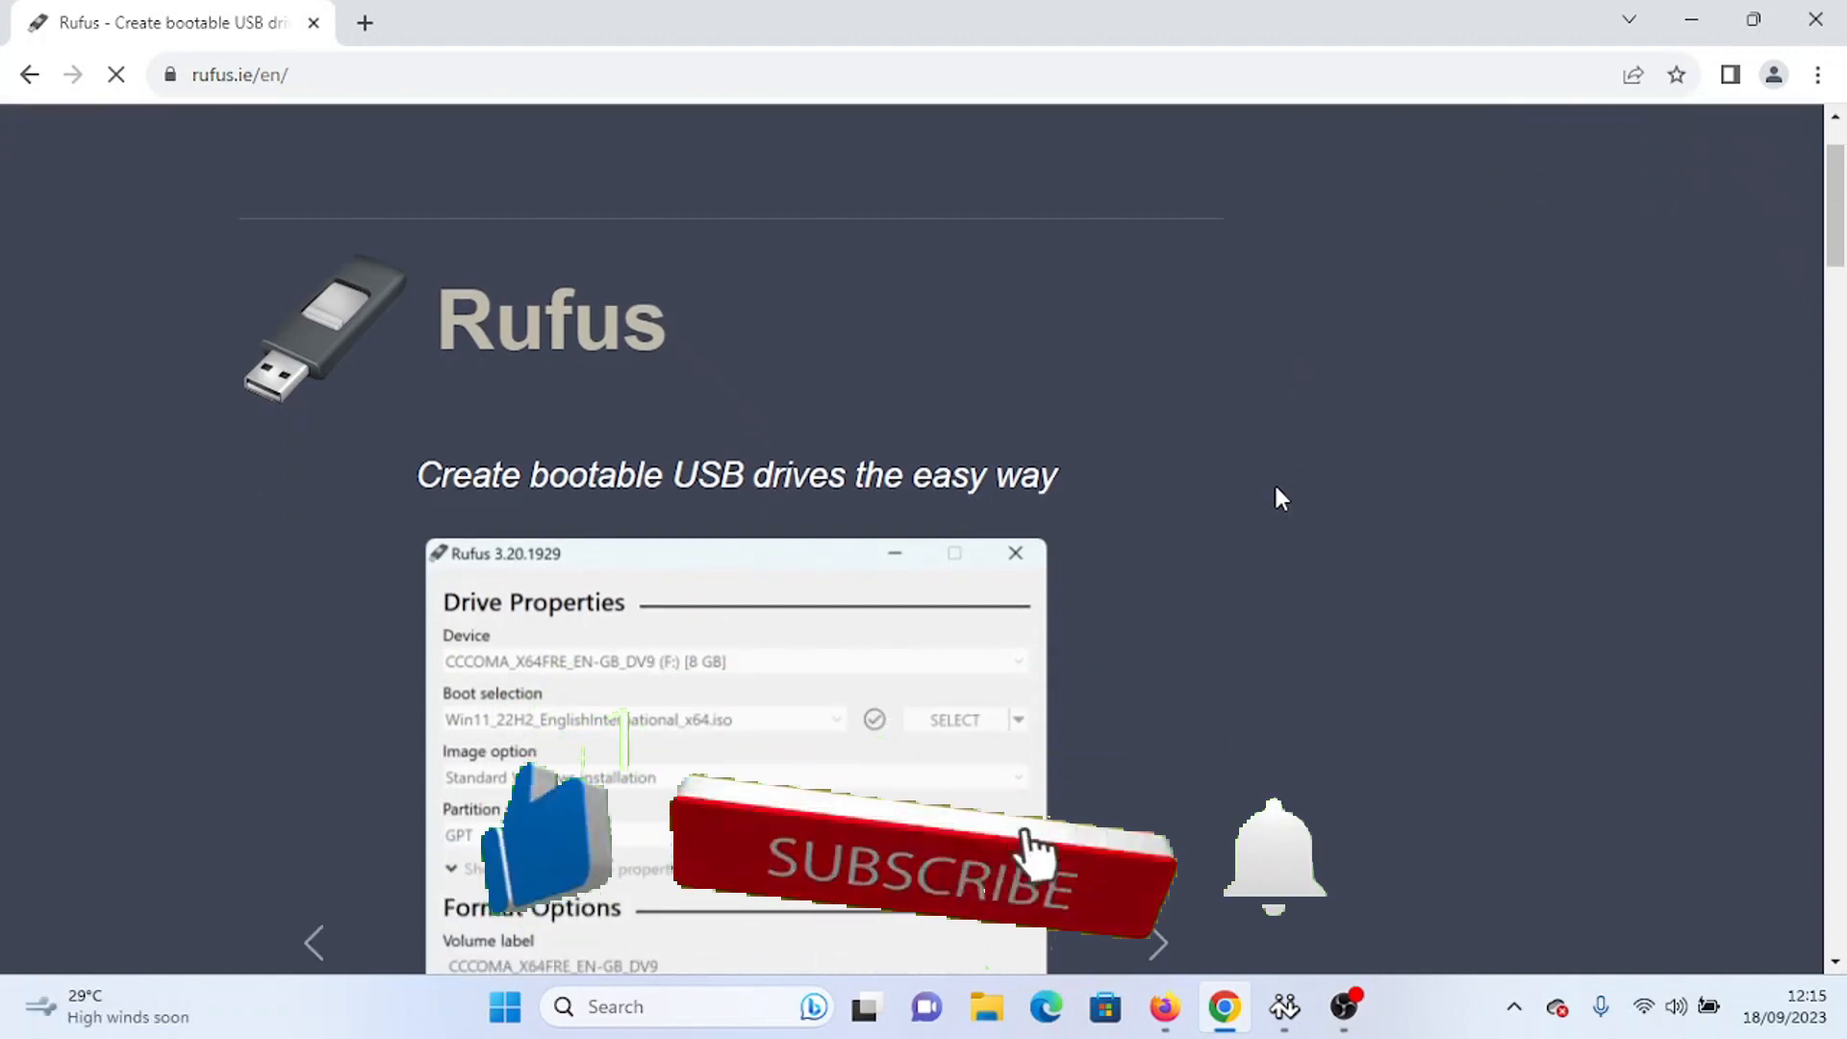
scroll(1281, 499, down, 4)
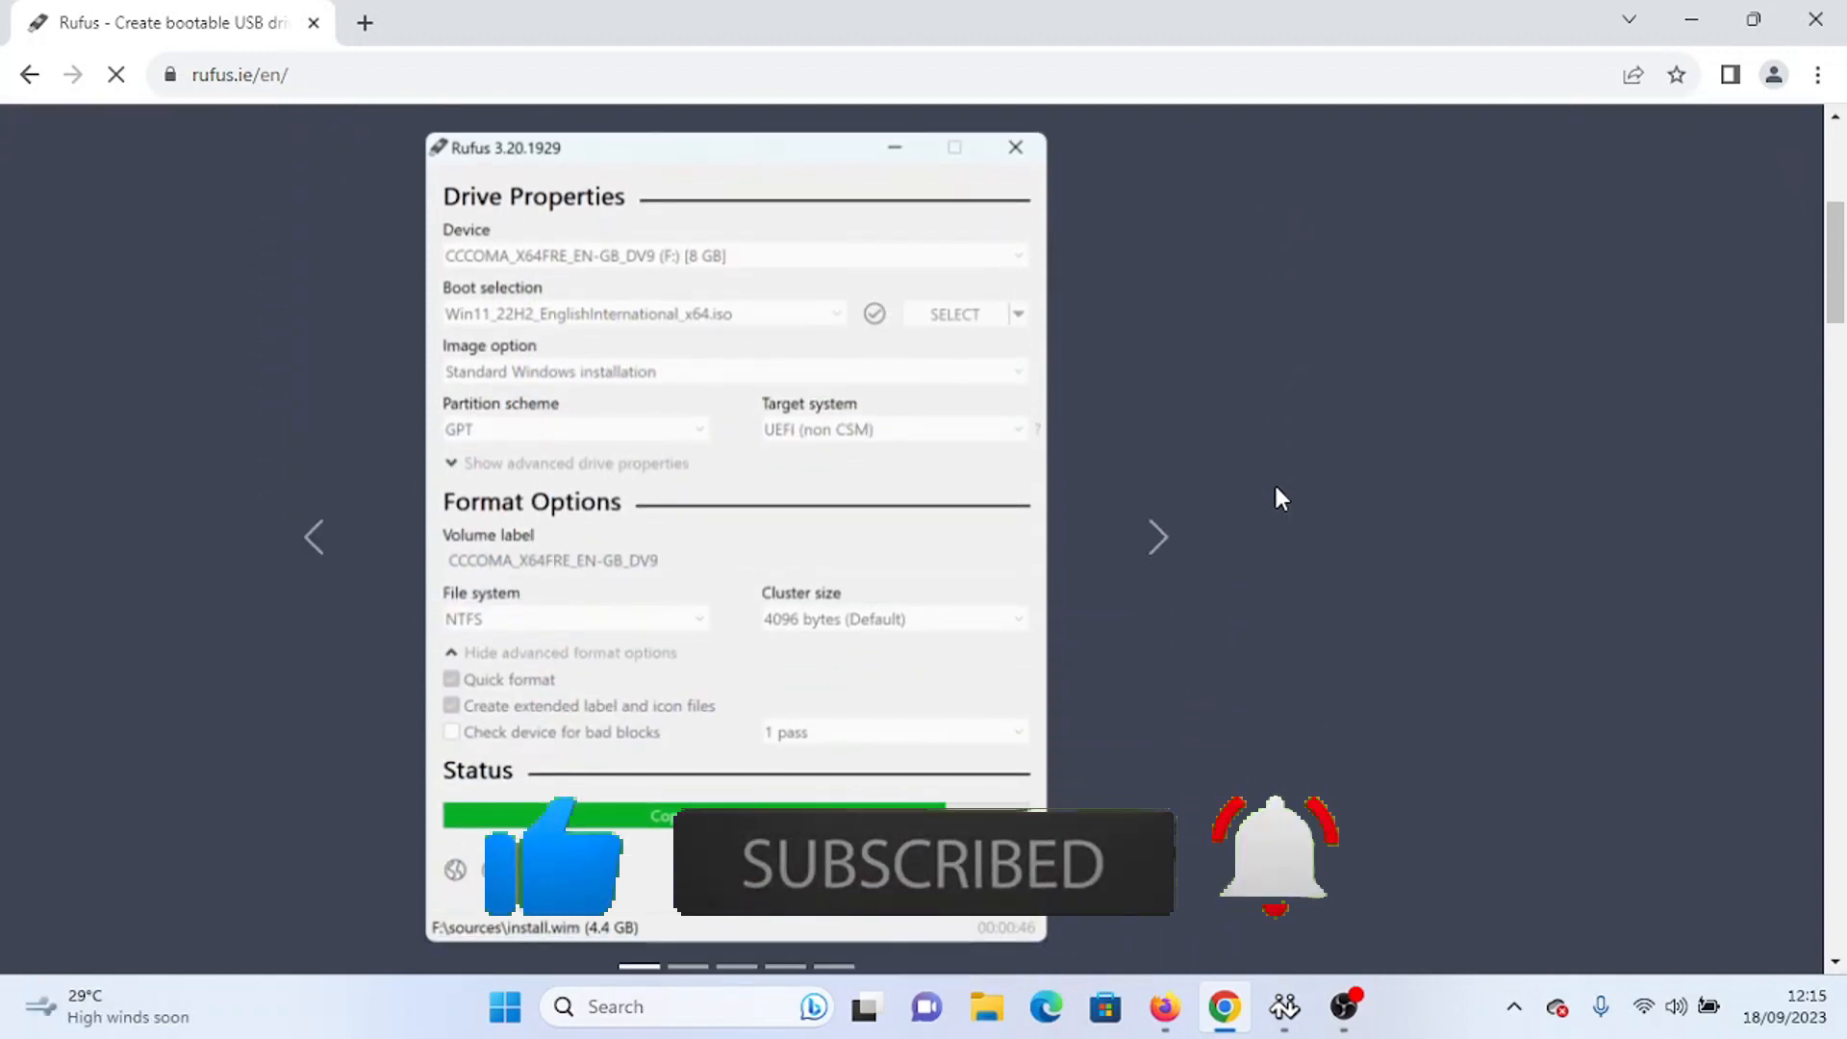
scroll(1278, 491, down, 7)
scroll(1278, 490, down, 2)
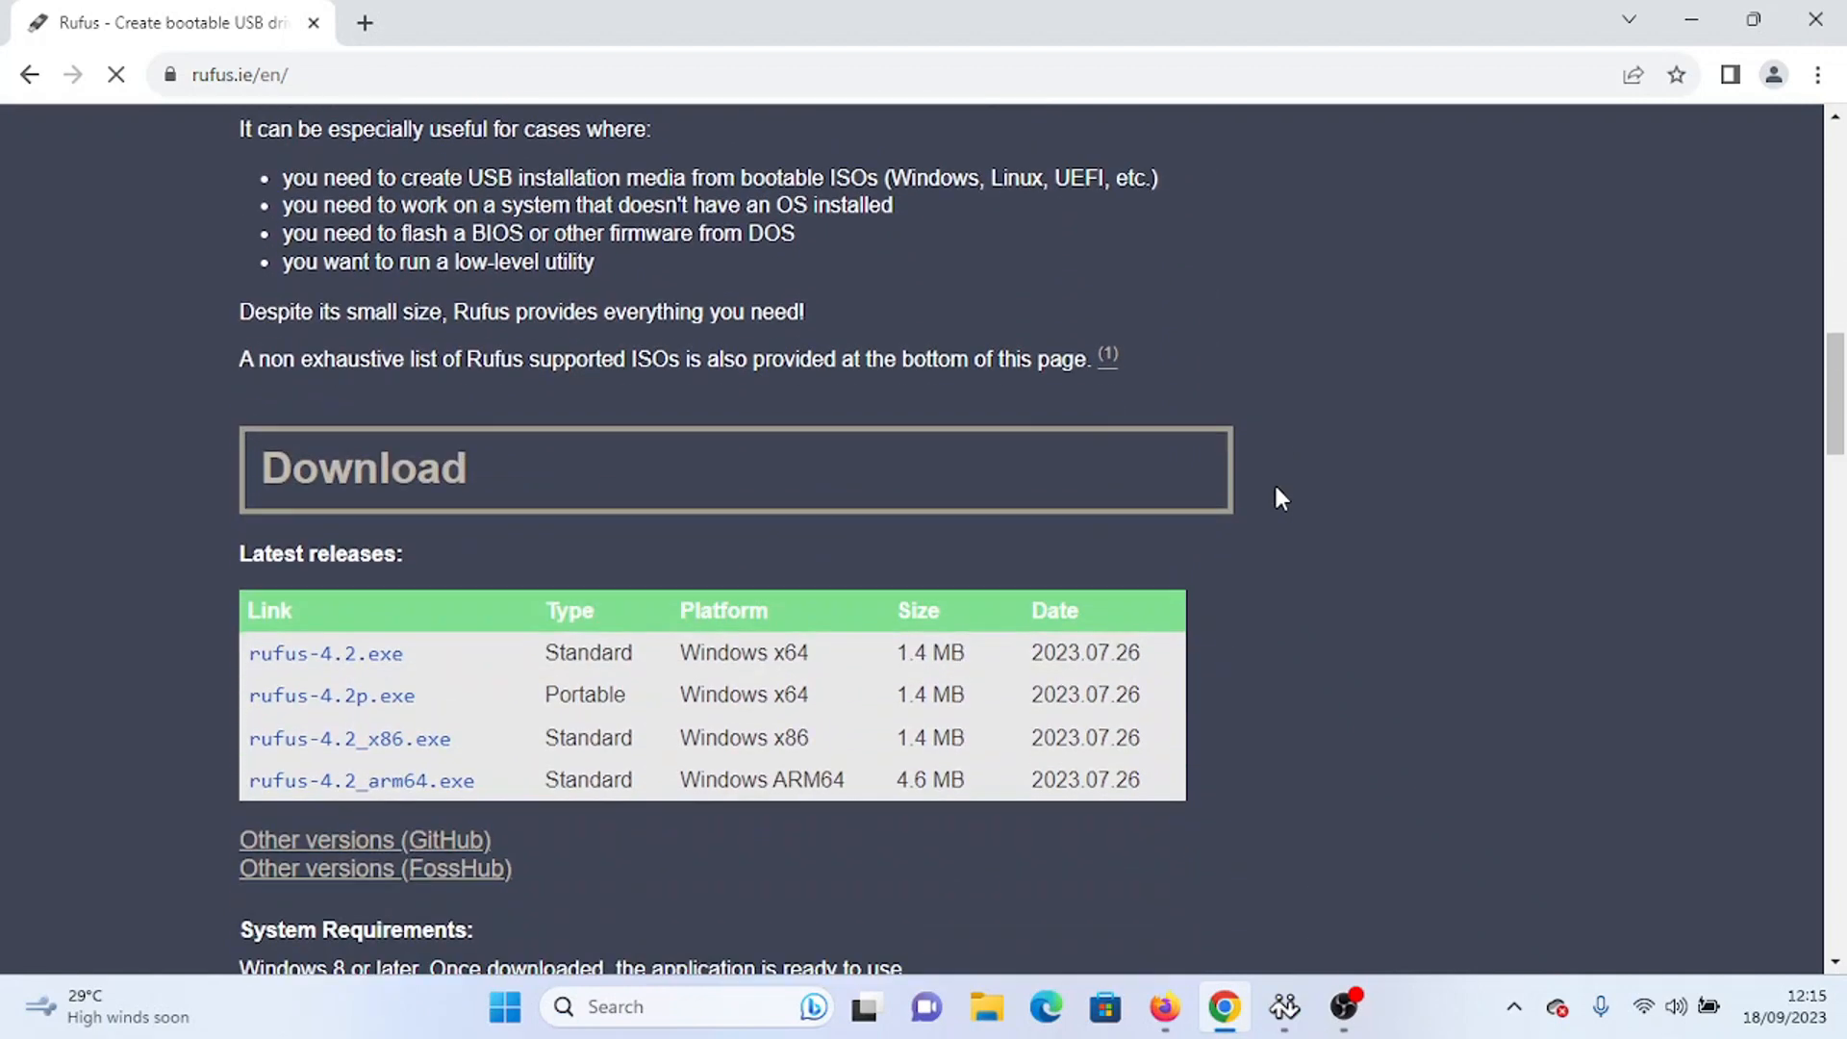
scroll(1277, 488, down, 1)
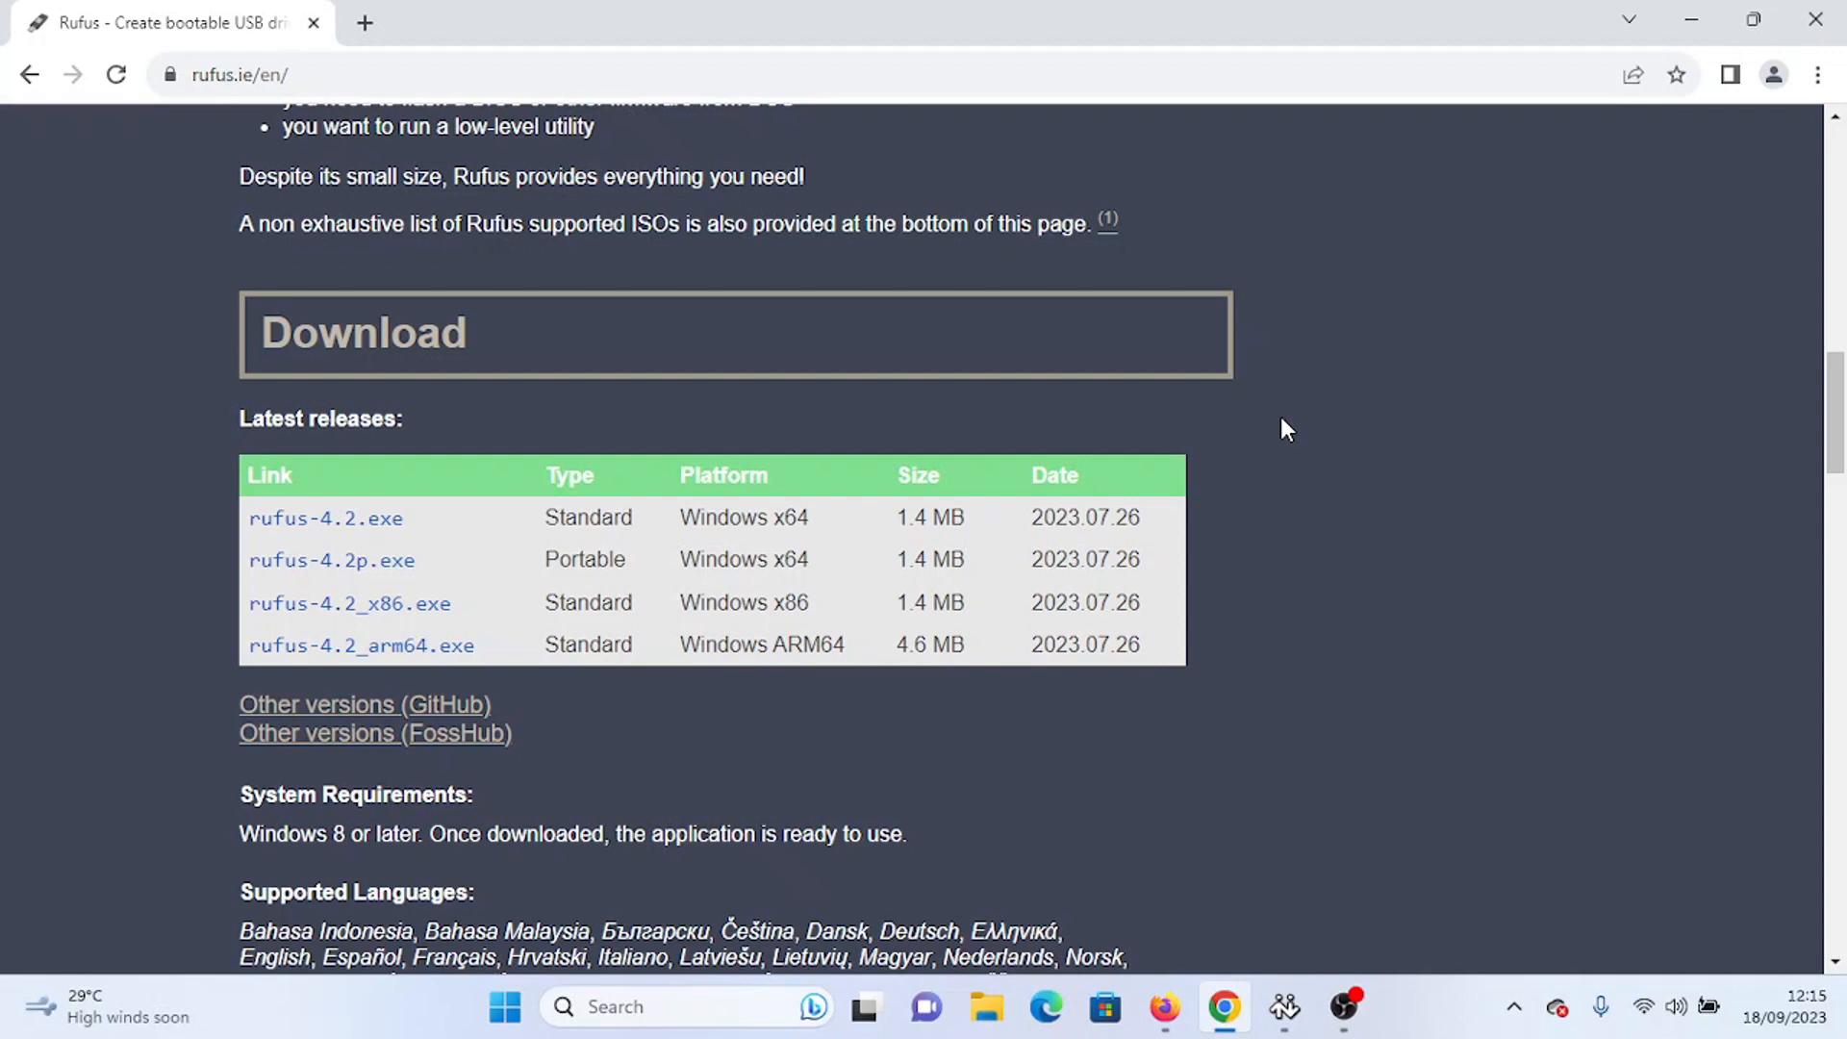
click(378, 524)
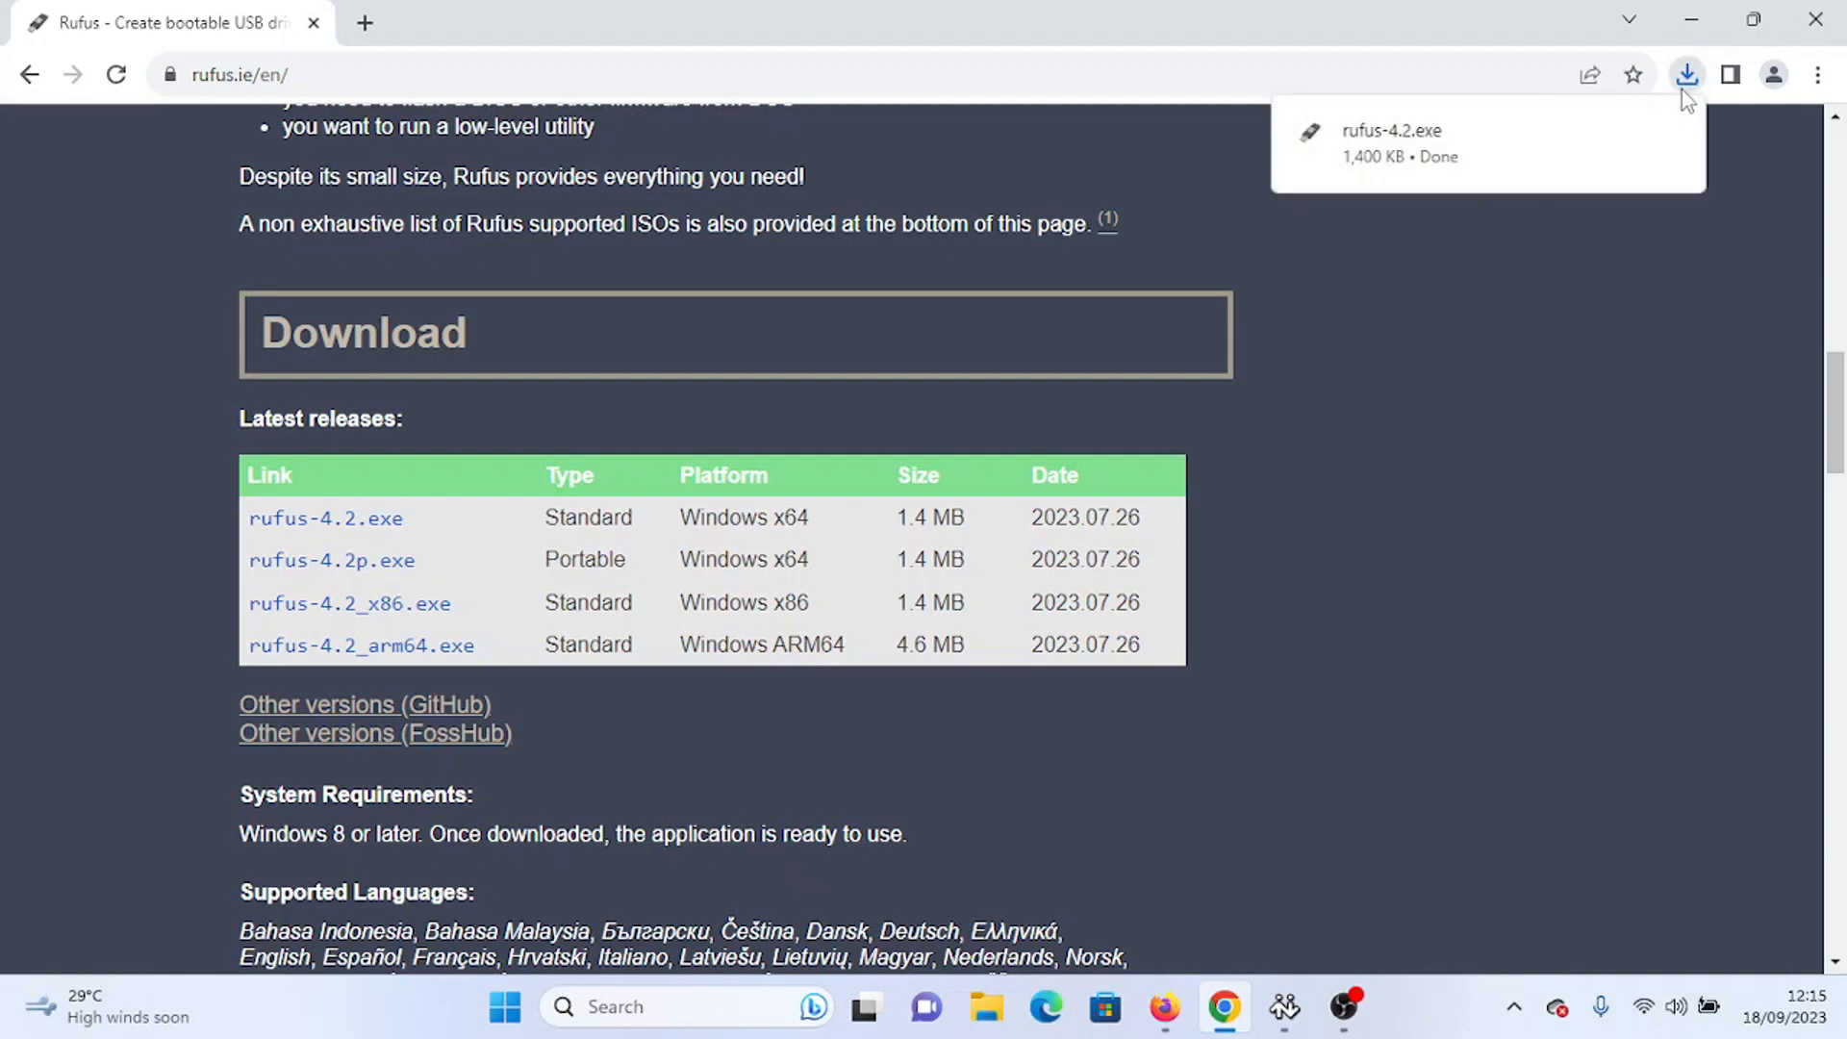
Run the downloaded rufus-4.2 from its folder, and clear the file window and browser away from the Rufus window.
mouse_move(1684, 145)
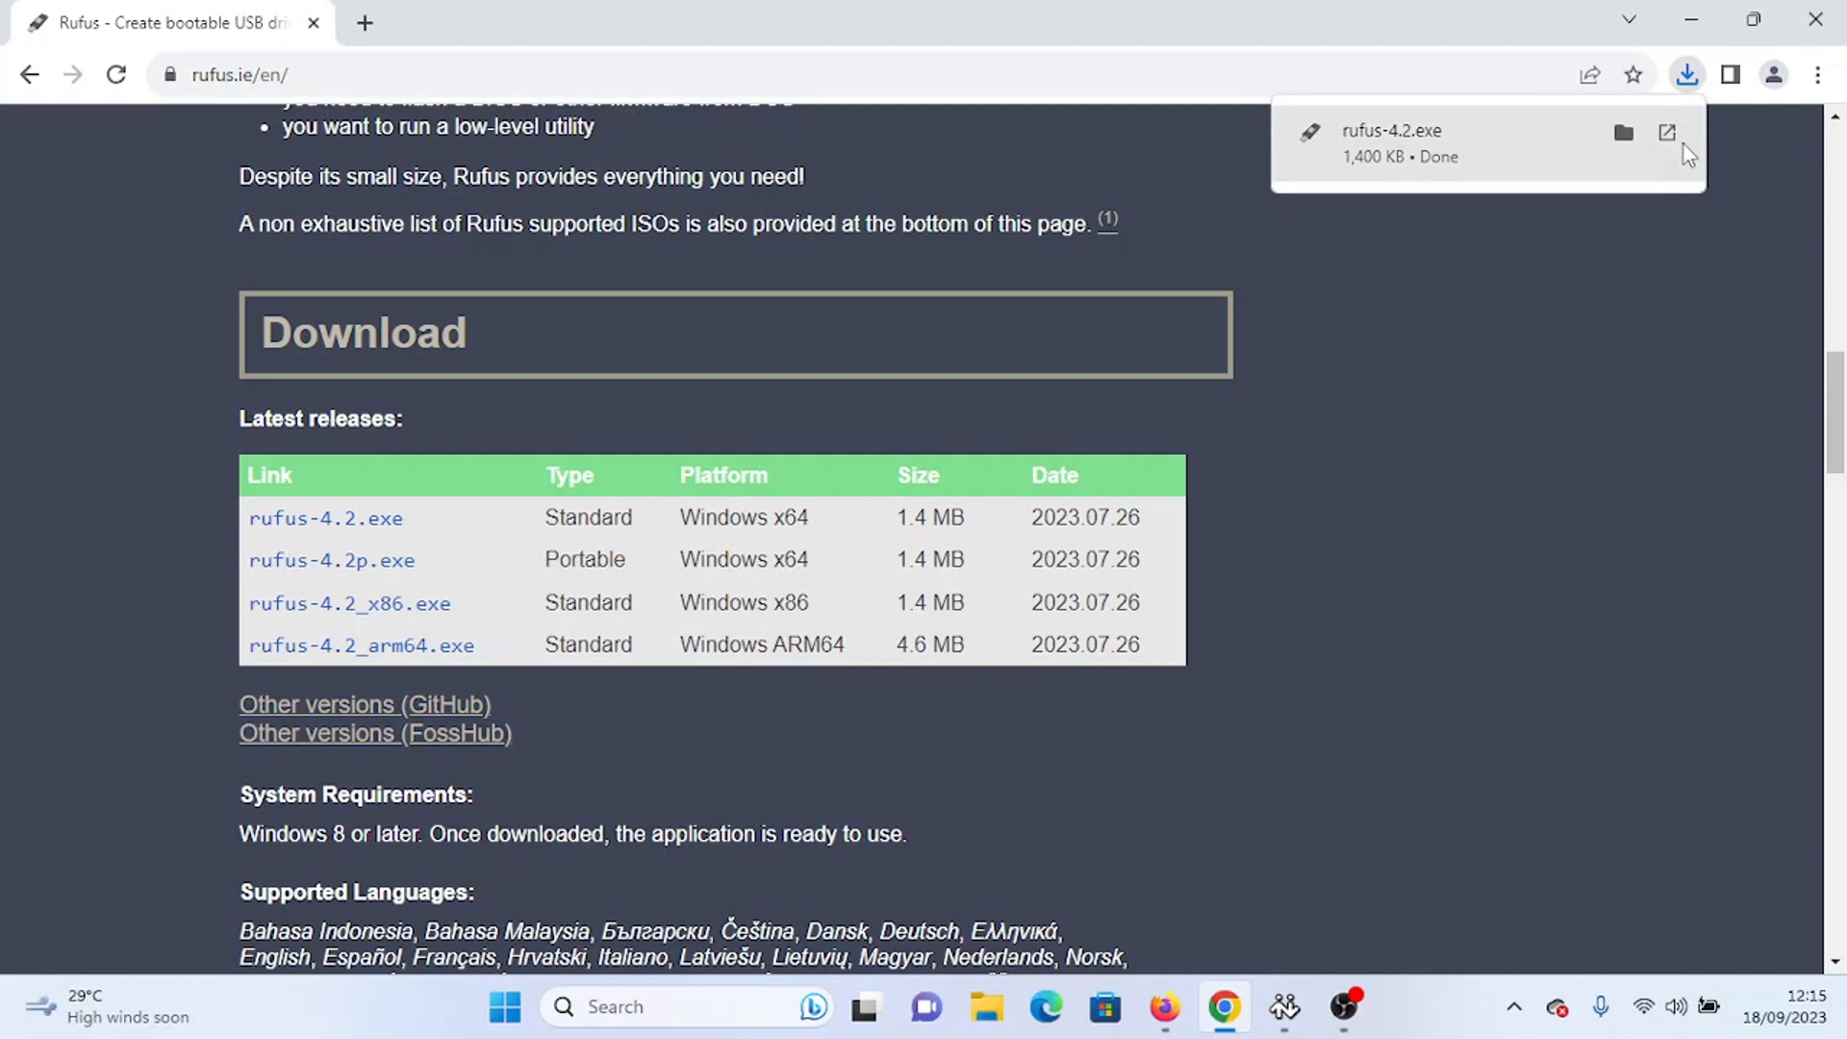
click(1626, 135)
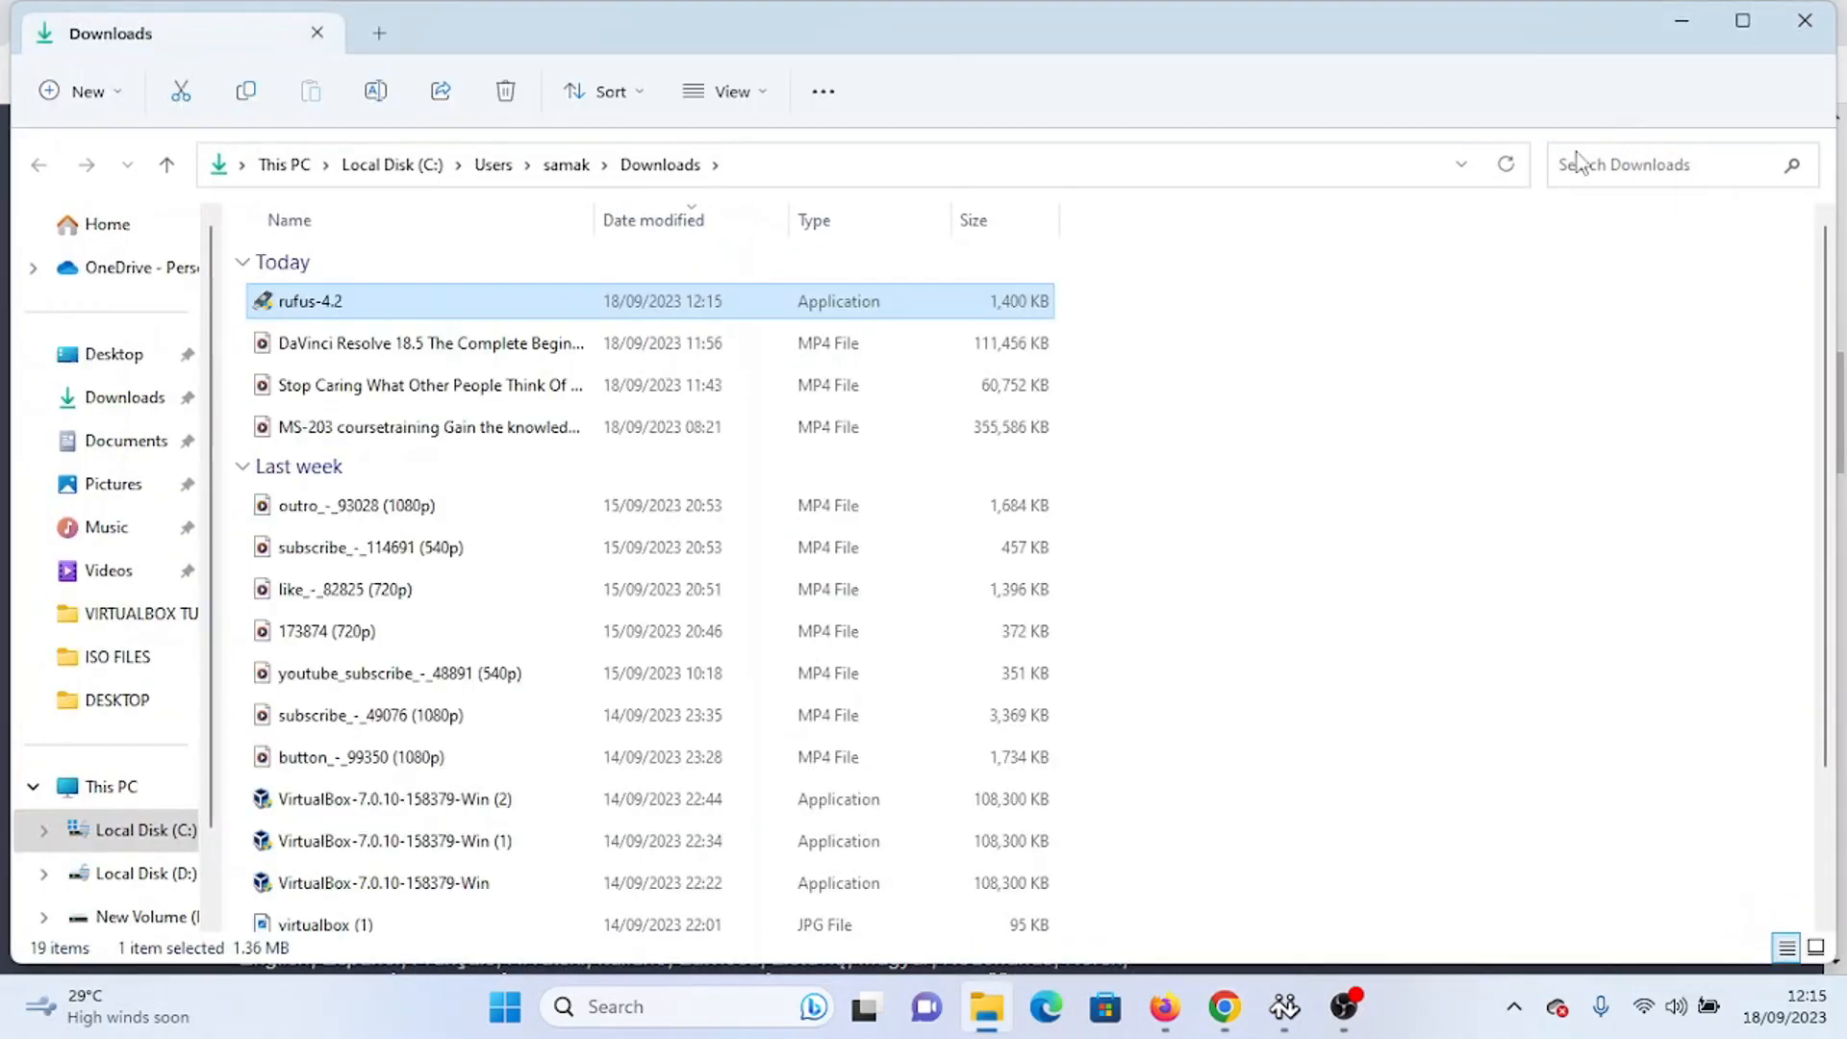
double_click(404, 301)
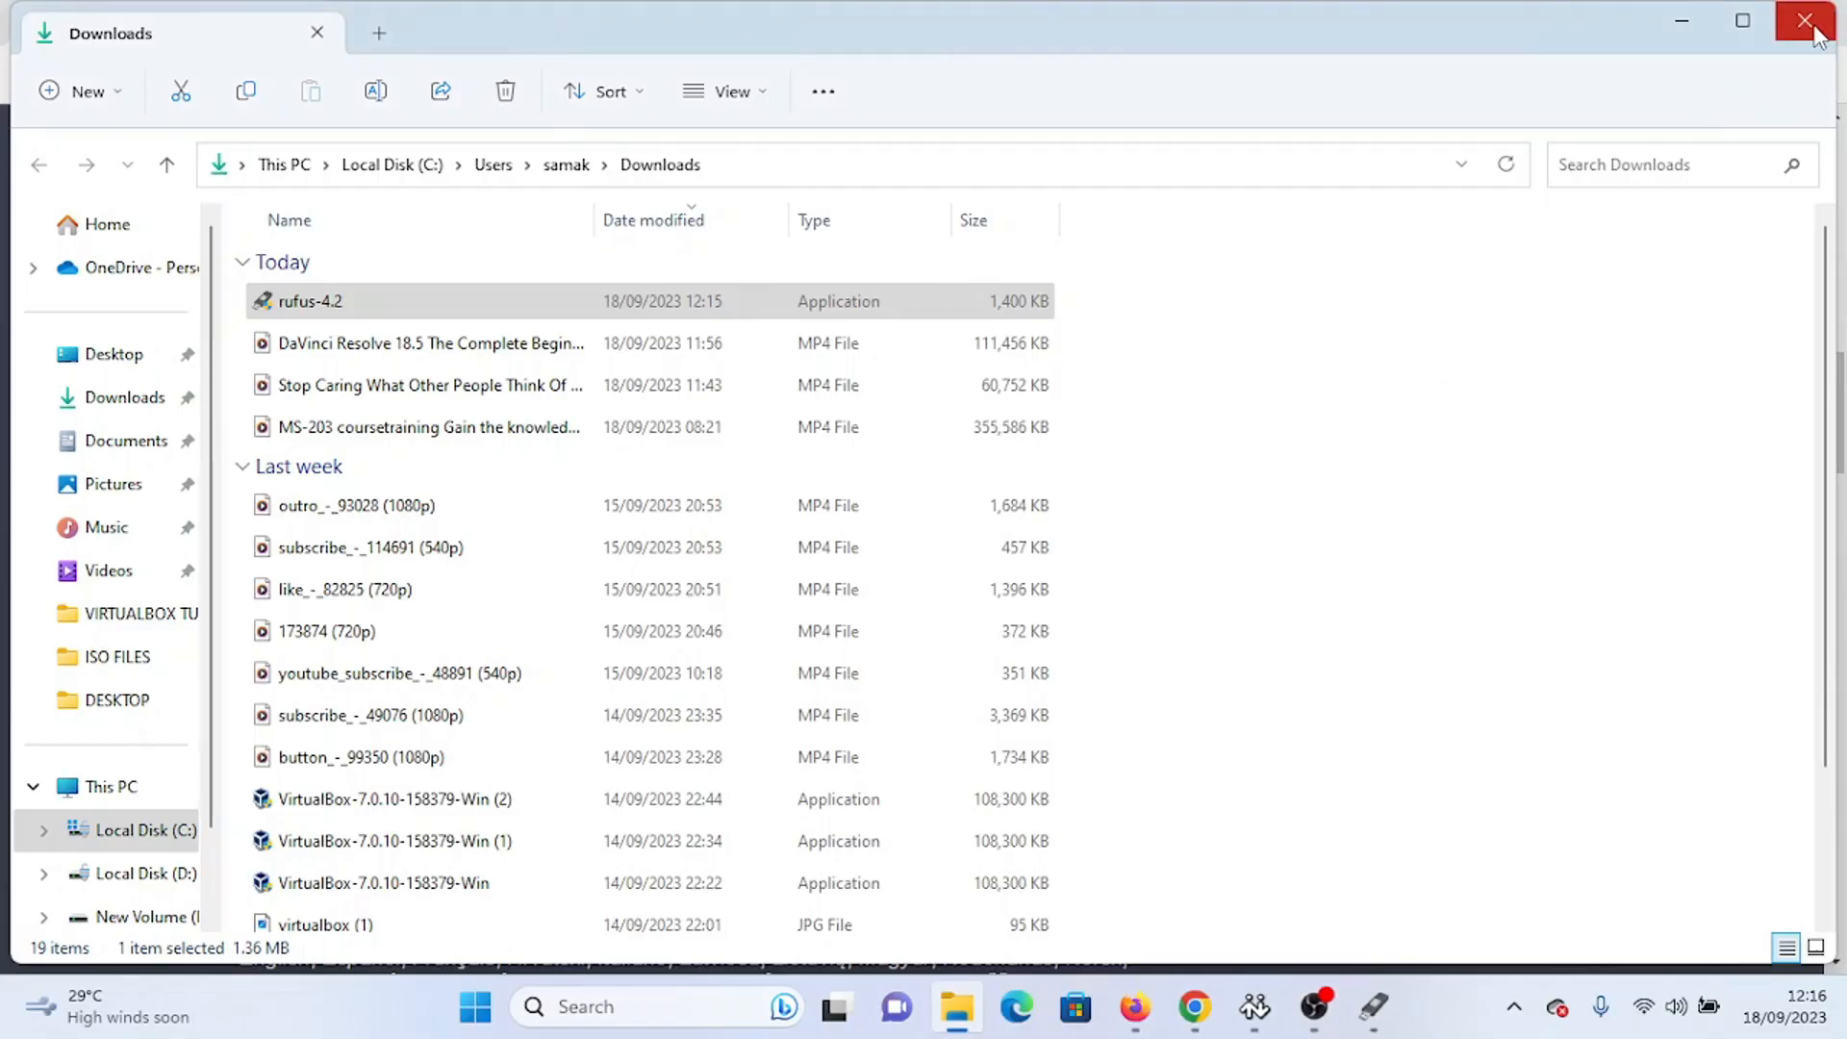
click(1807, 24)
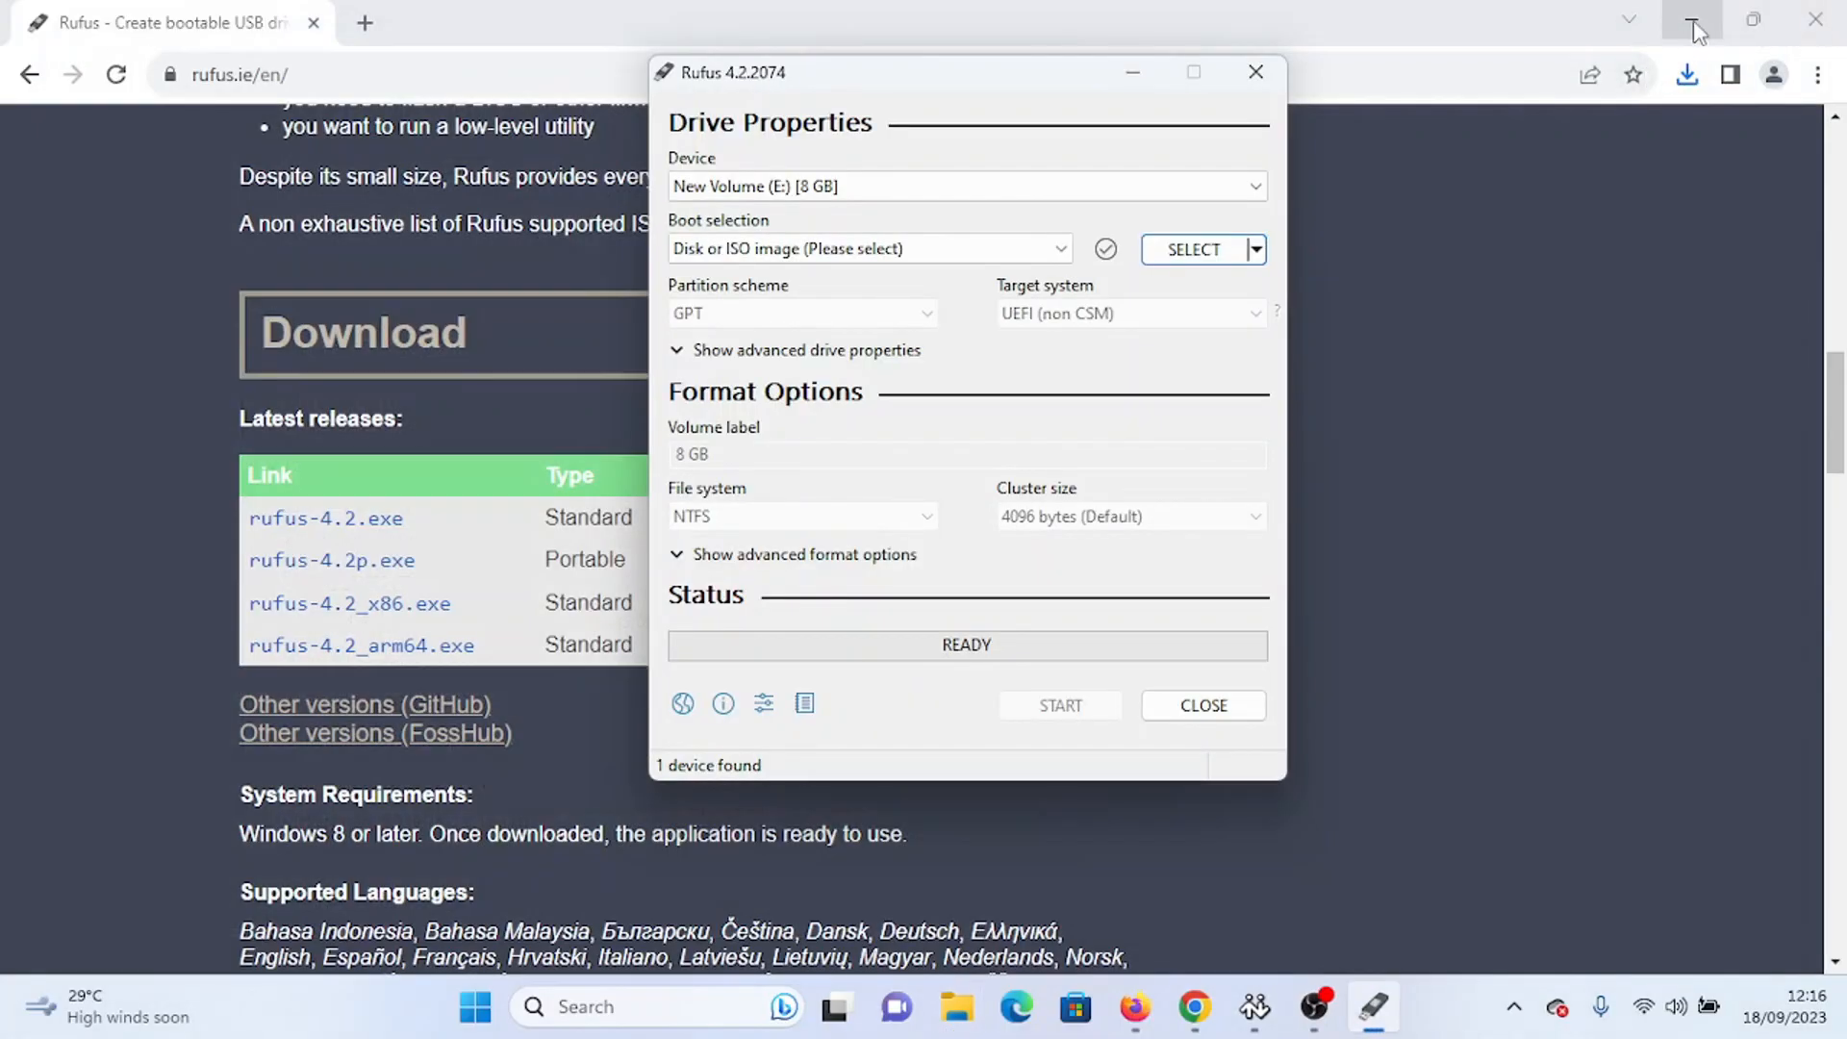
click(1693, 23)
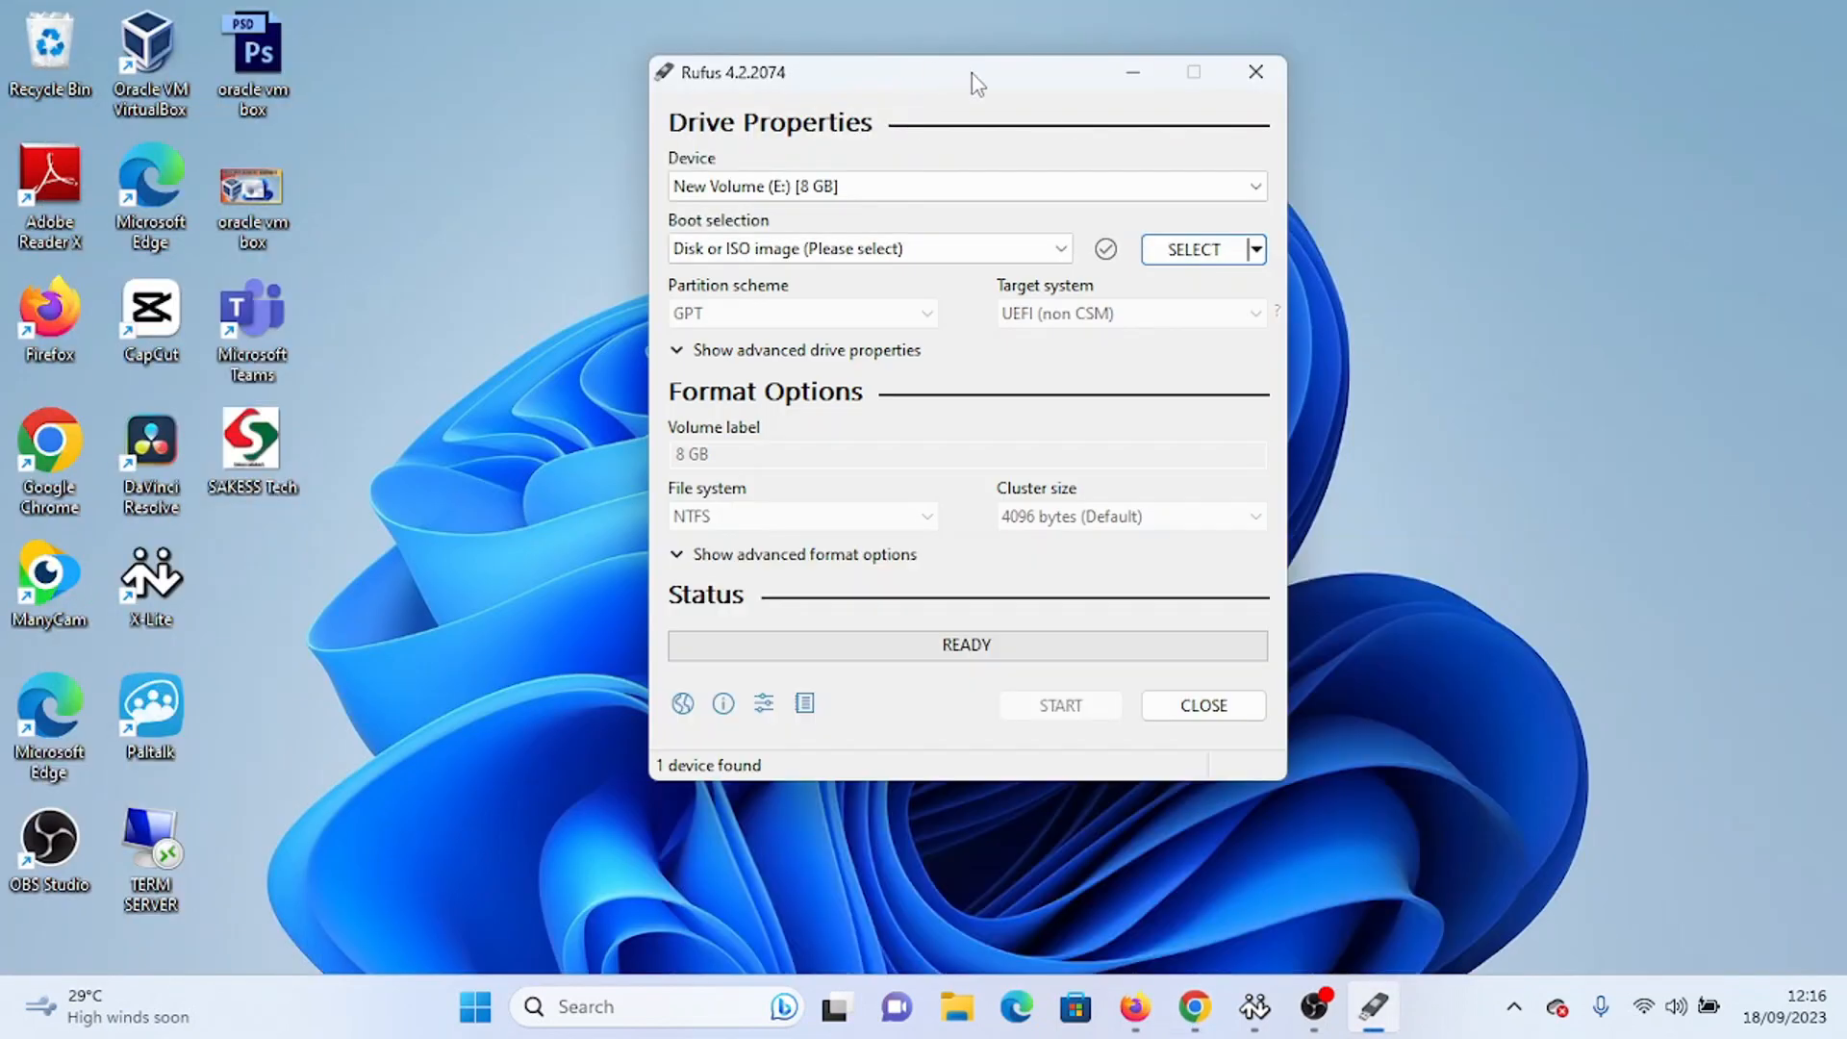
drag(972, 74, 849, 146)
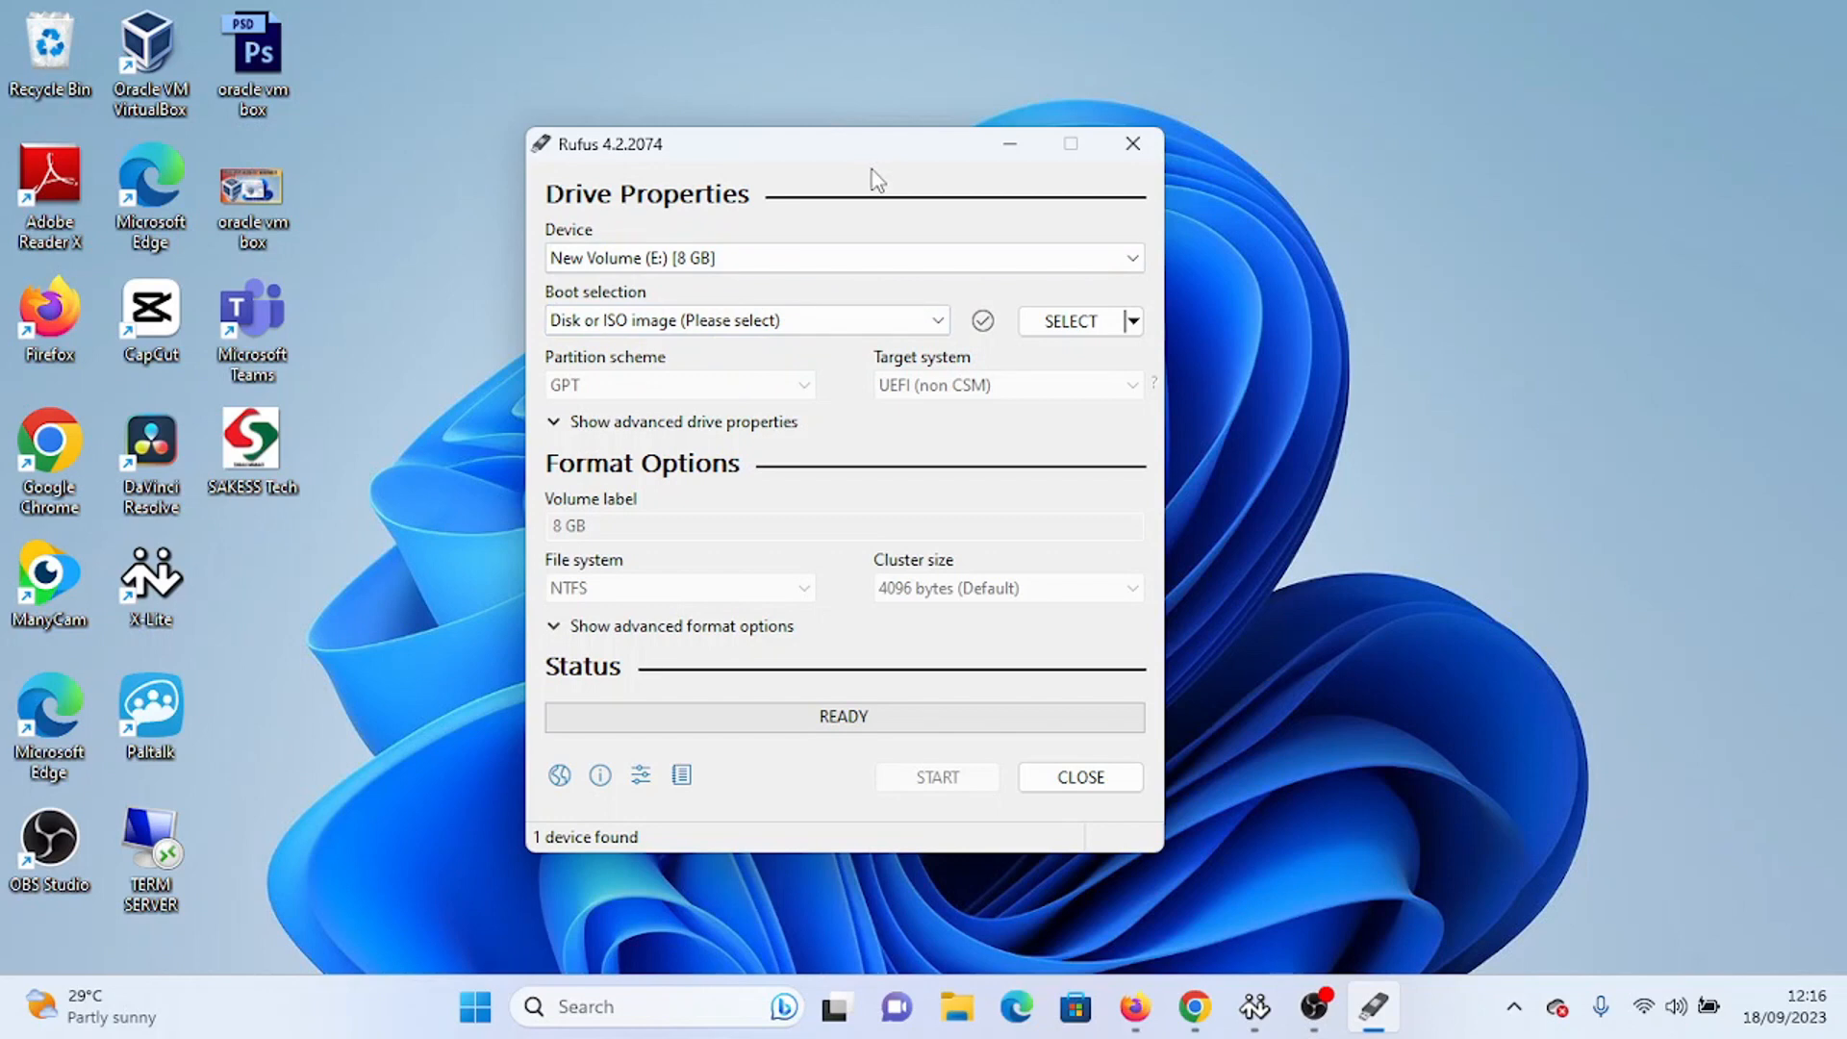
Load Win11_22H2_EnglishInternational_x64v1 from the ISO FILES folder as the boot image and keep the GPT partition scheme.
click(1082, 327)
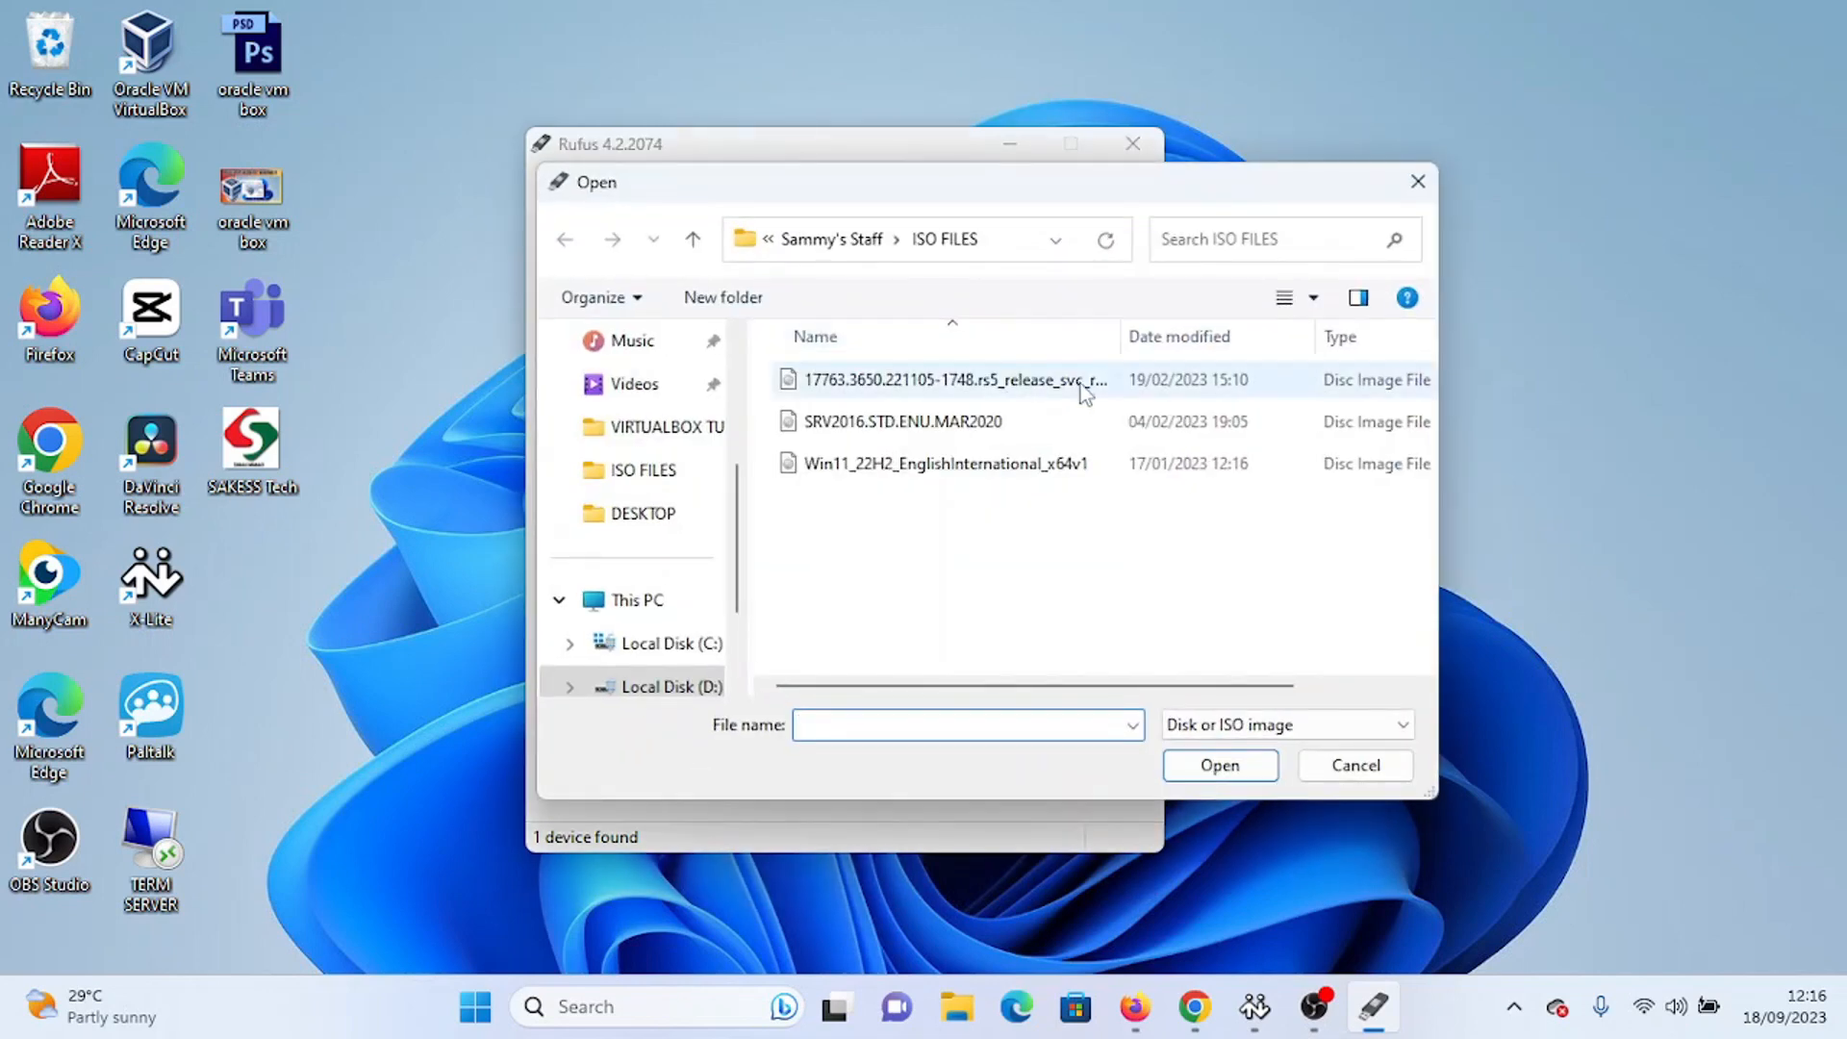
click(886, 470)
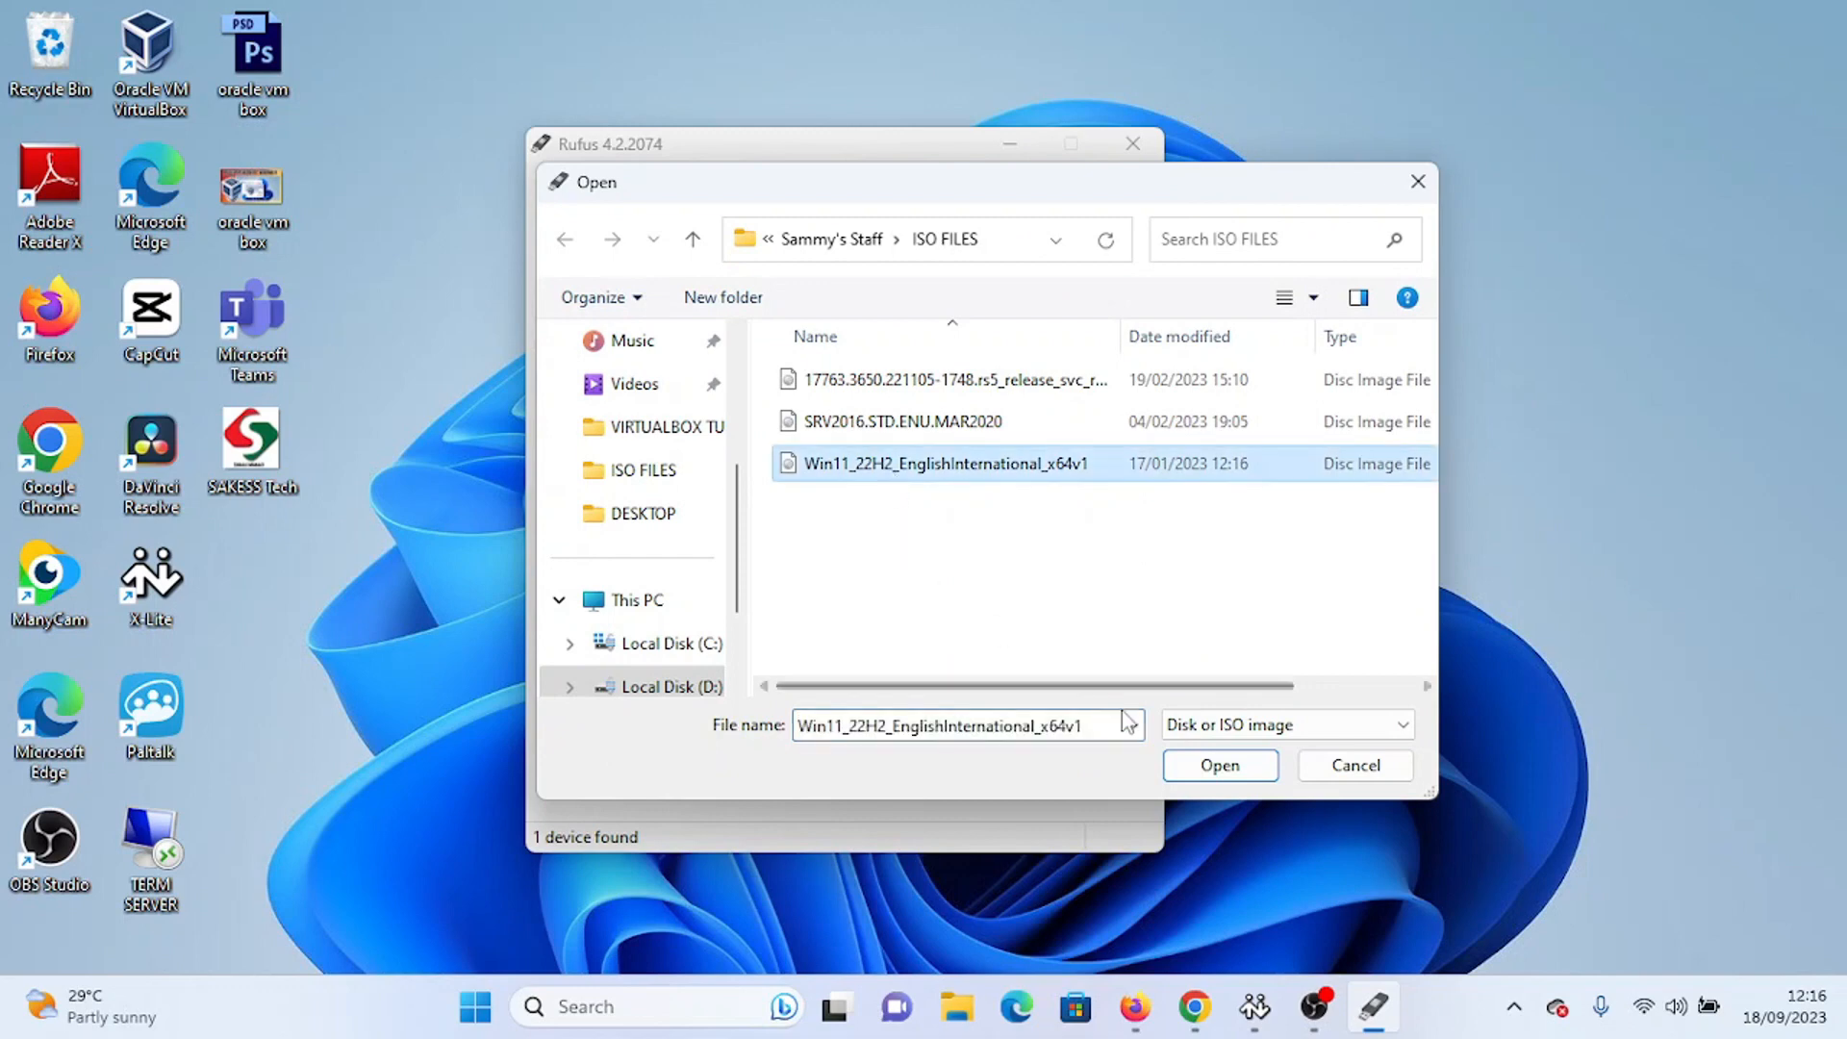
click(1250, 766)
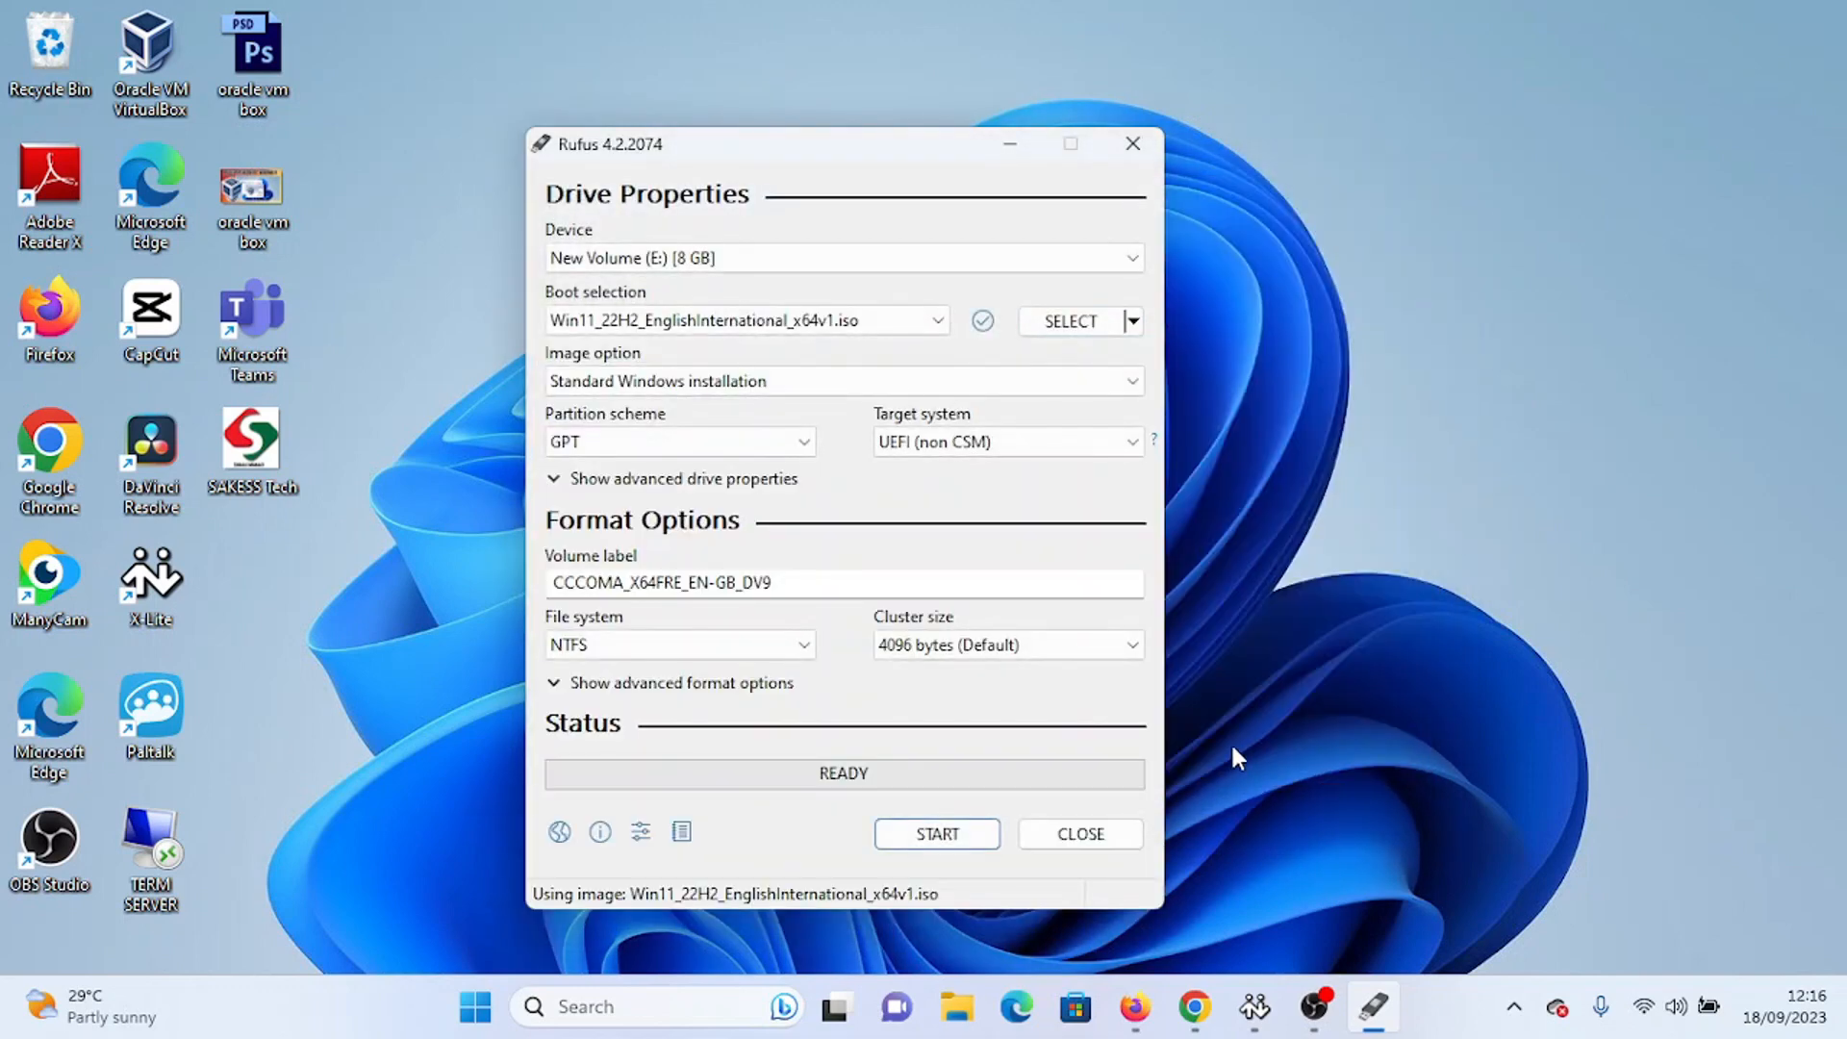
drag(866, 144, 927, 105)
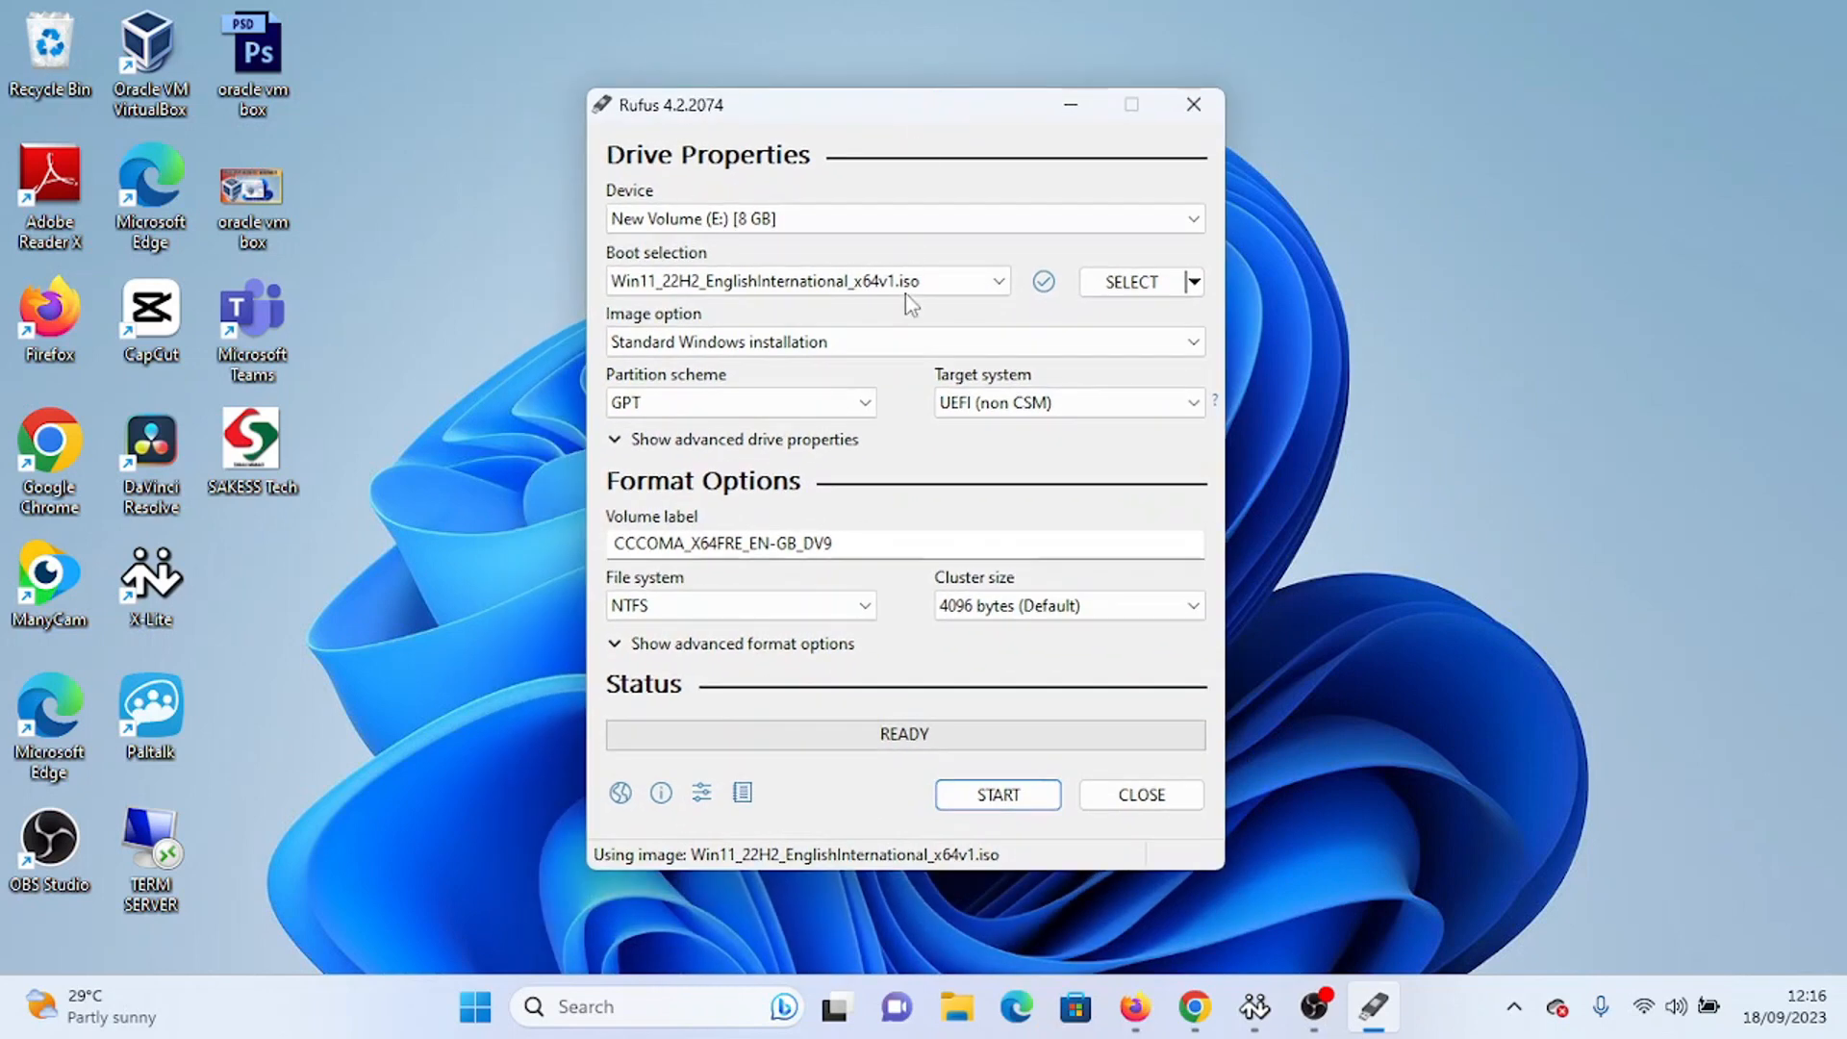
click(861, 404)
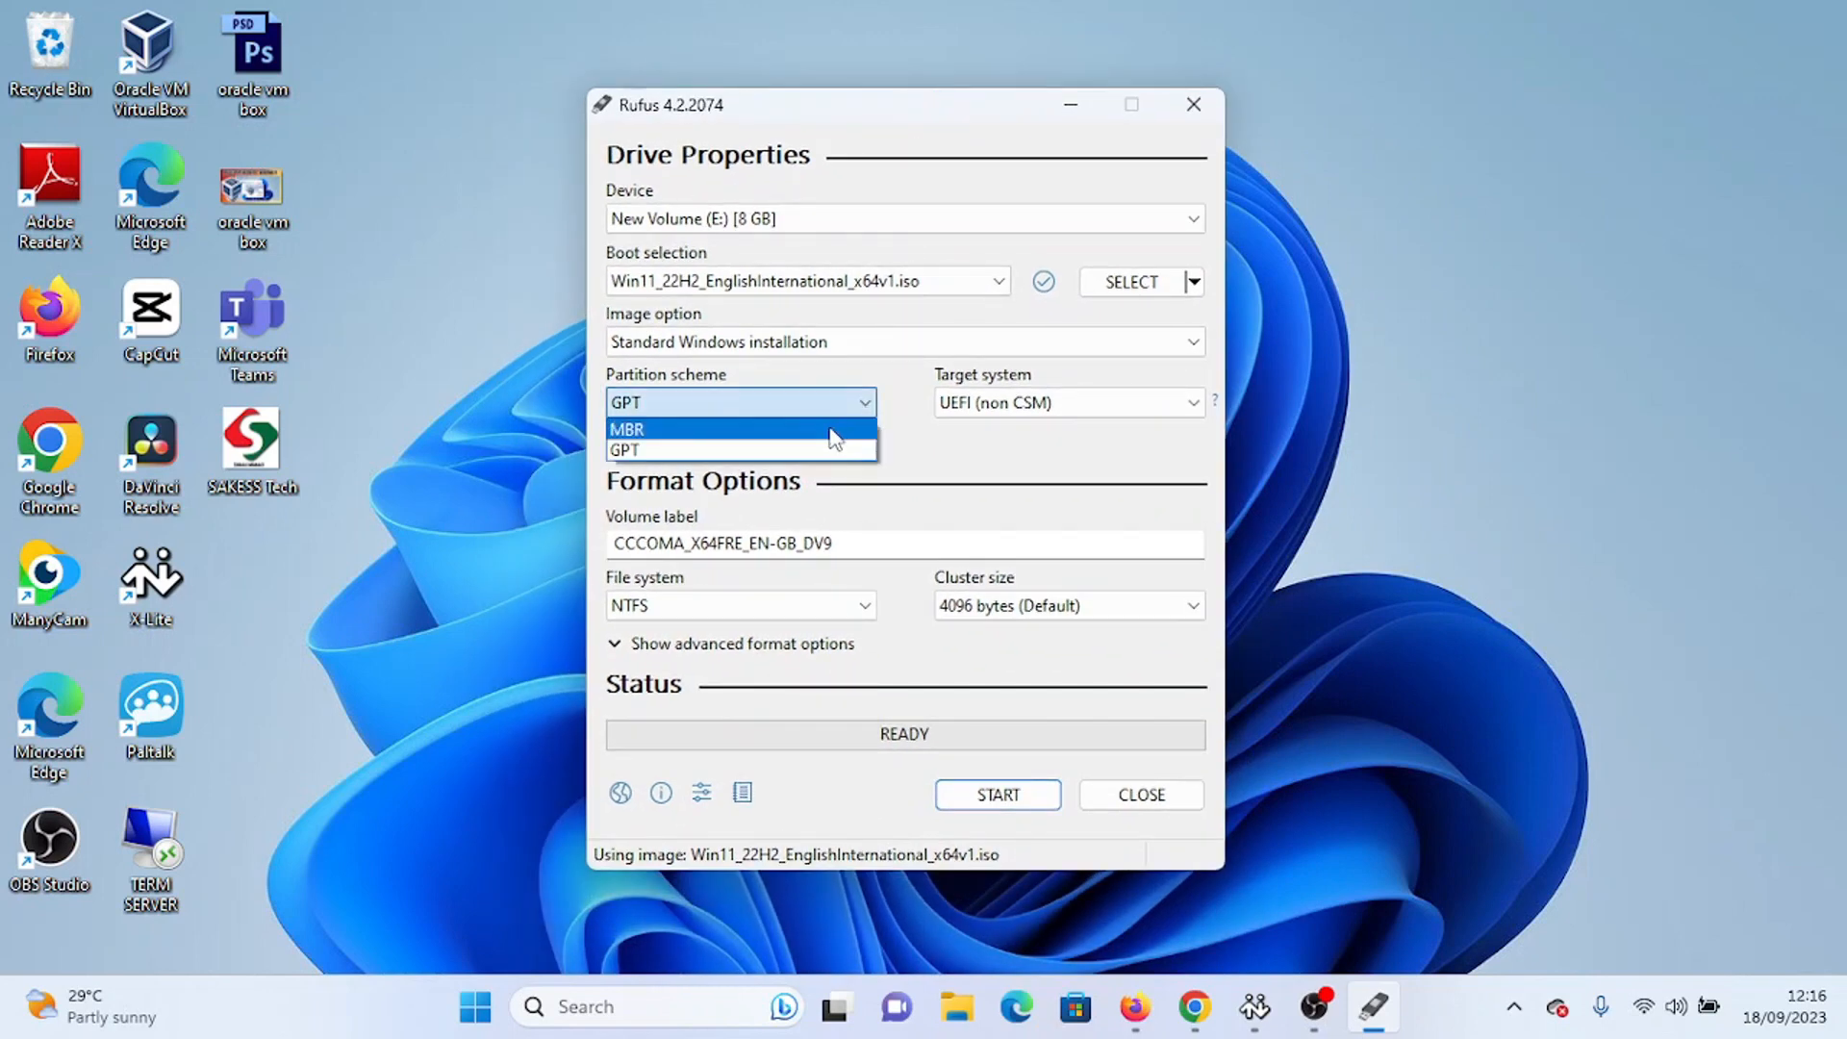
click(839, 401)
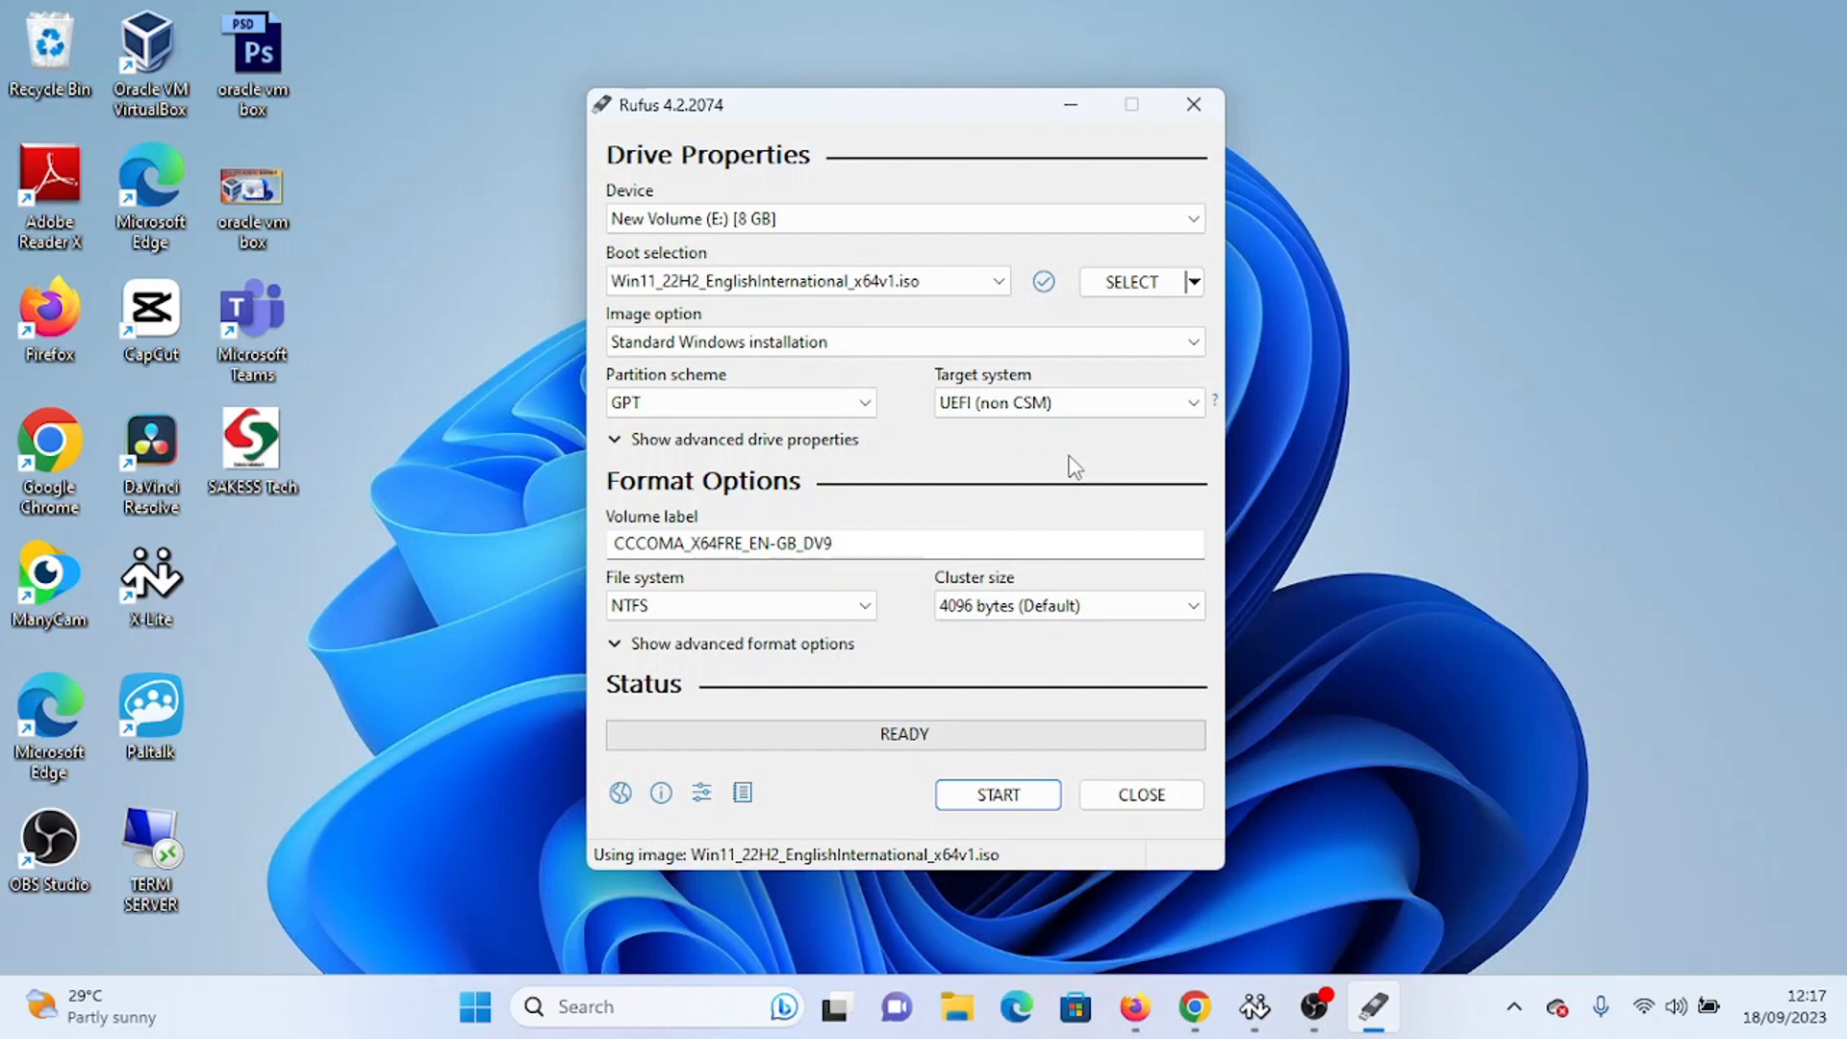
Write the USB drive without the 4GB+ RAM, Secure Boot, TPM 2.0 and online Microsoft account requirements, accepting data erasure, and close Rufus when finished.
click(1006, 803)
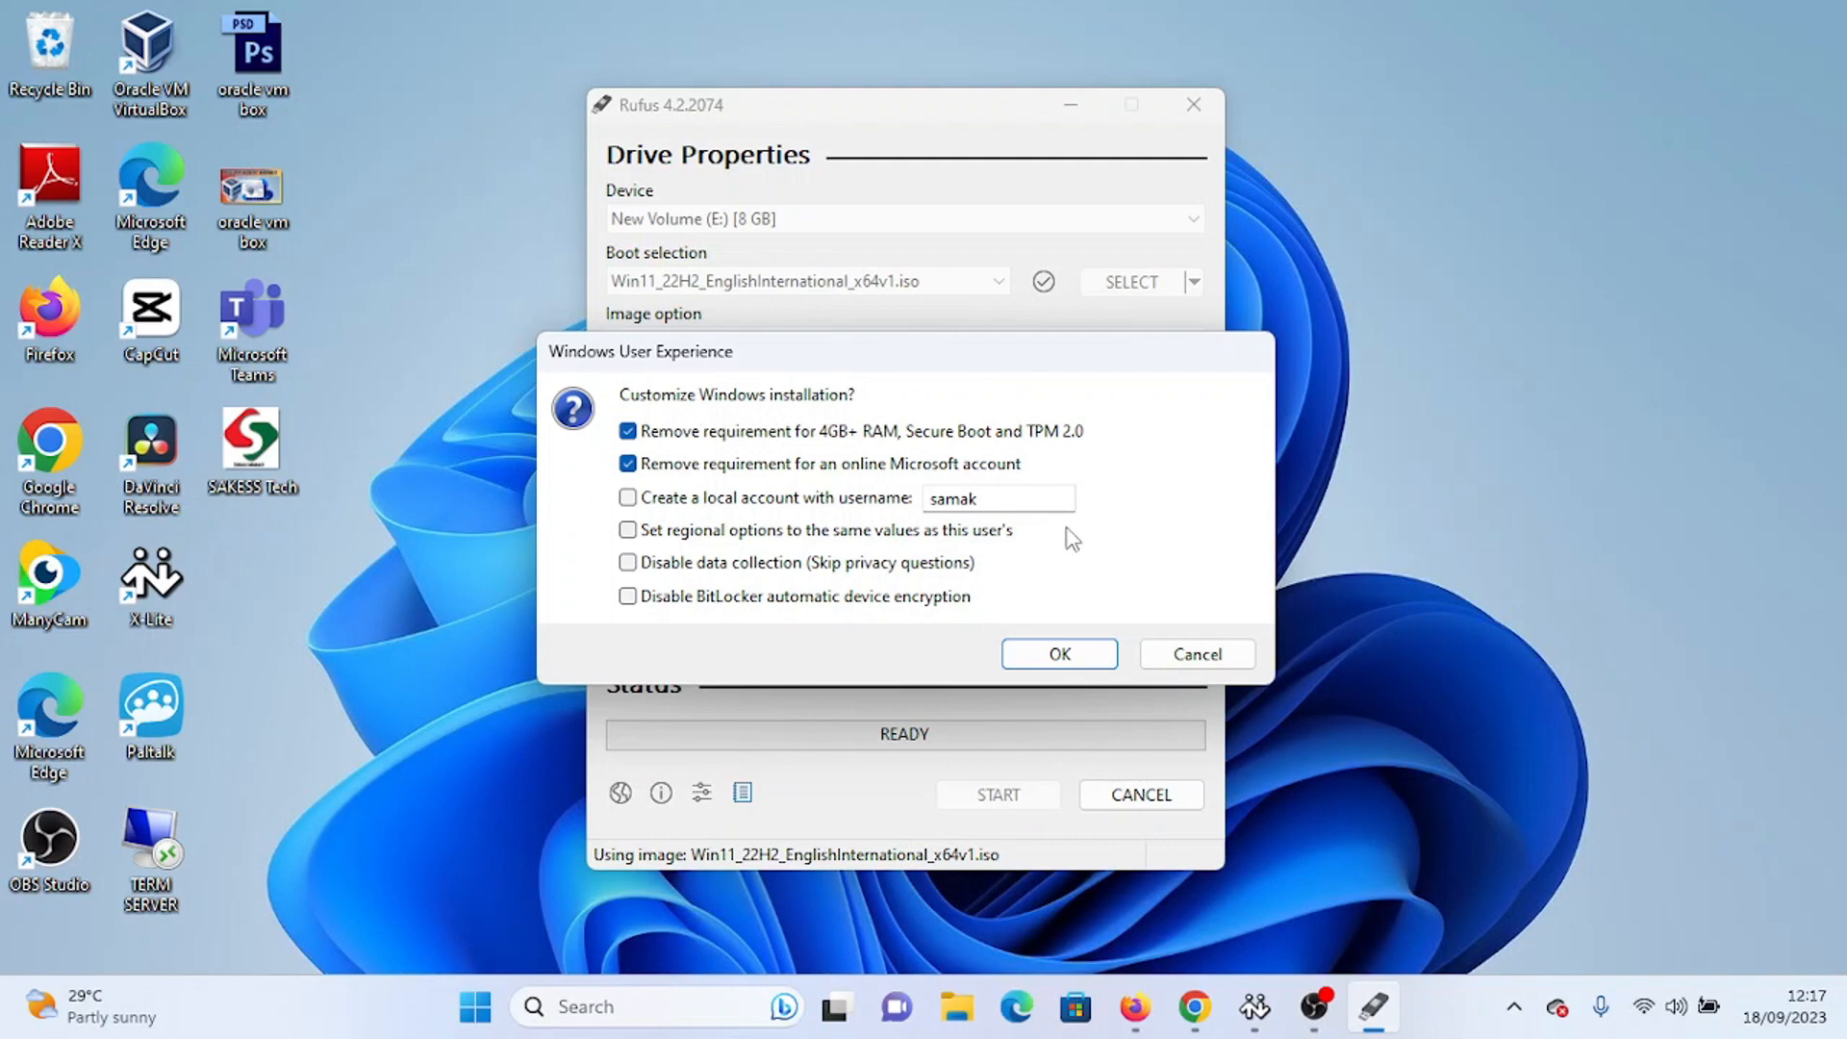
click(1054, 658)
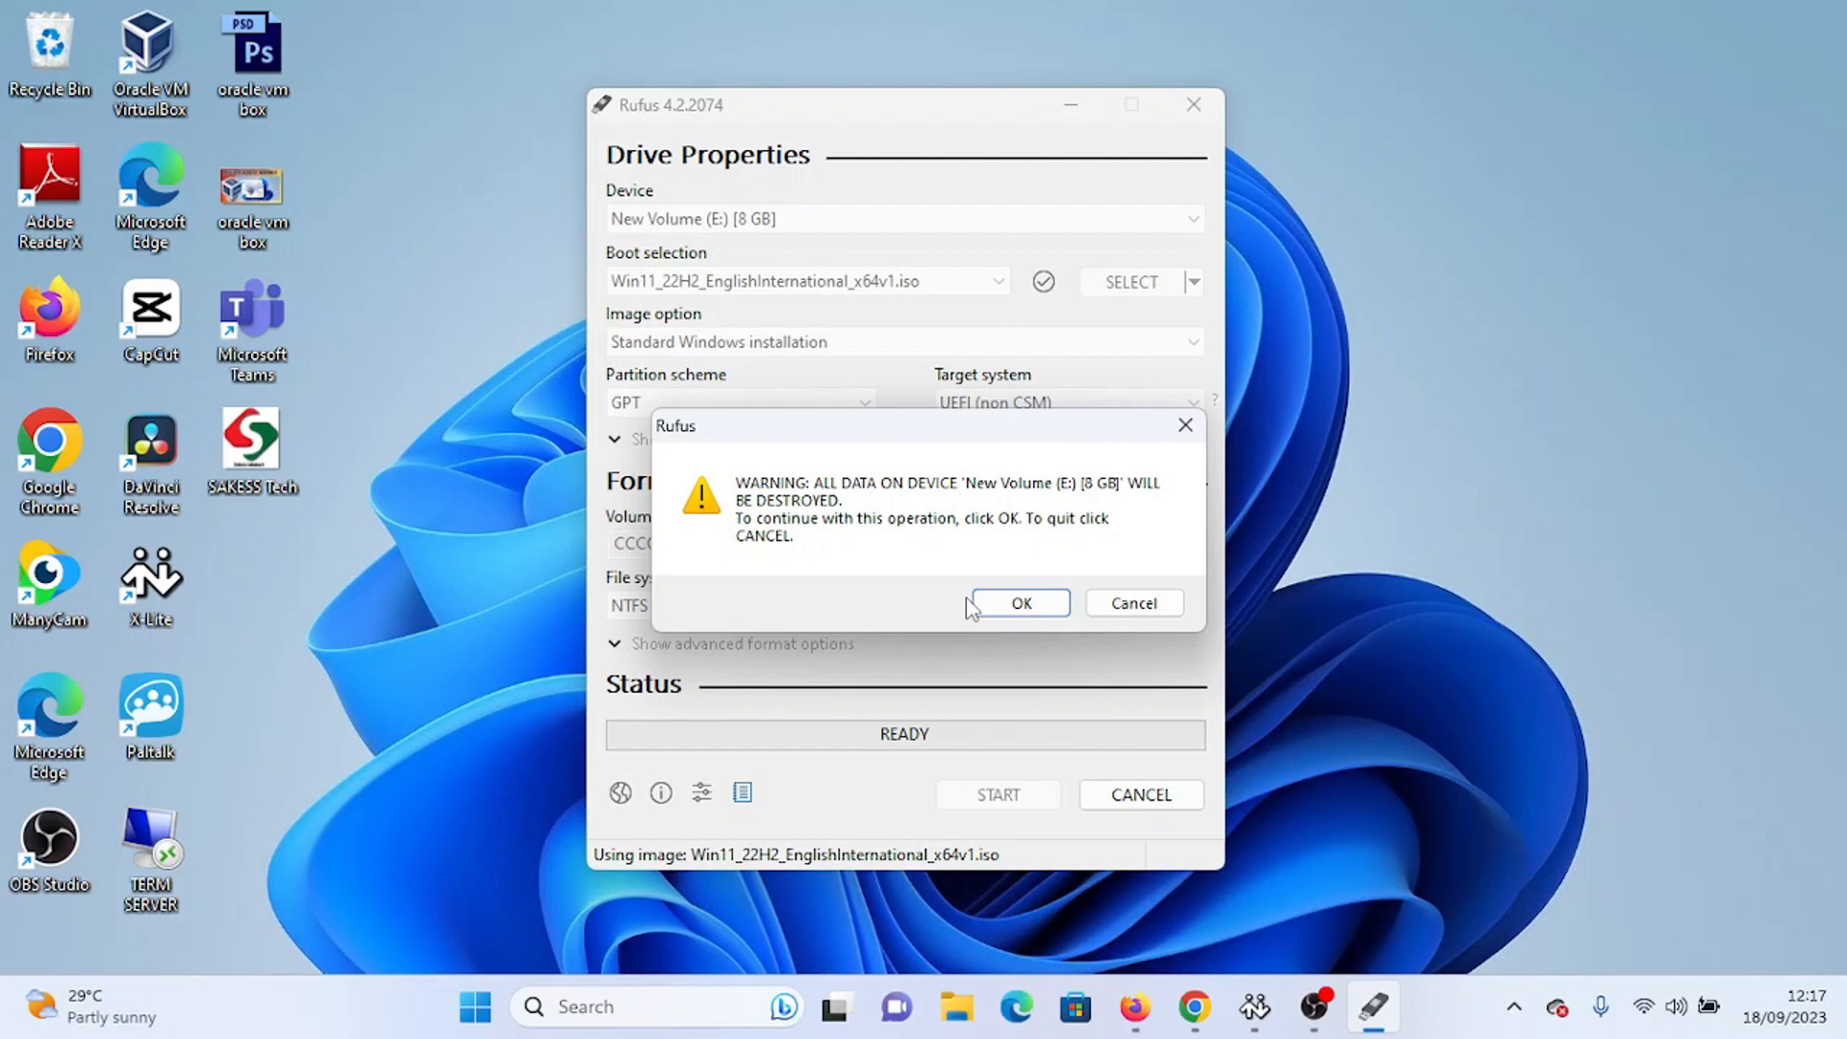
click(1016, 609)
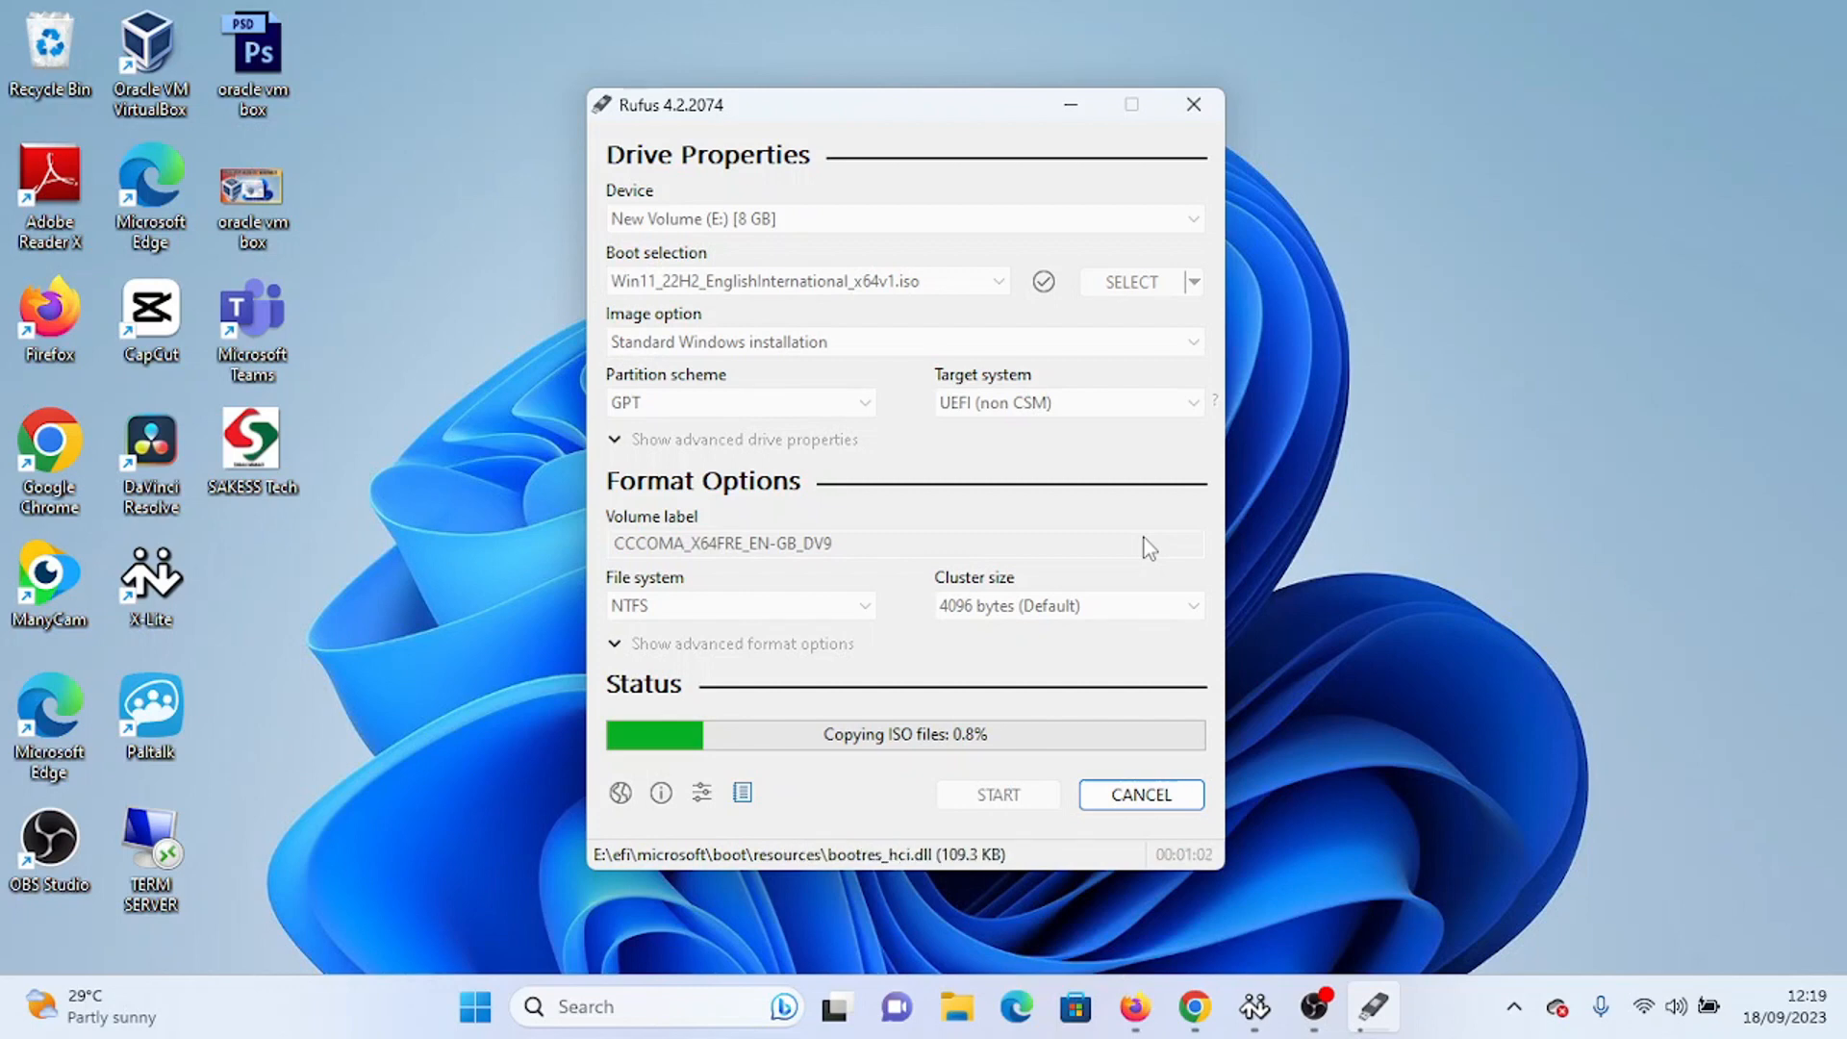
click(1388, 675)
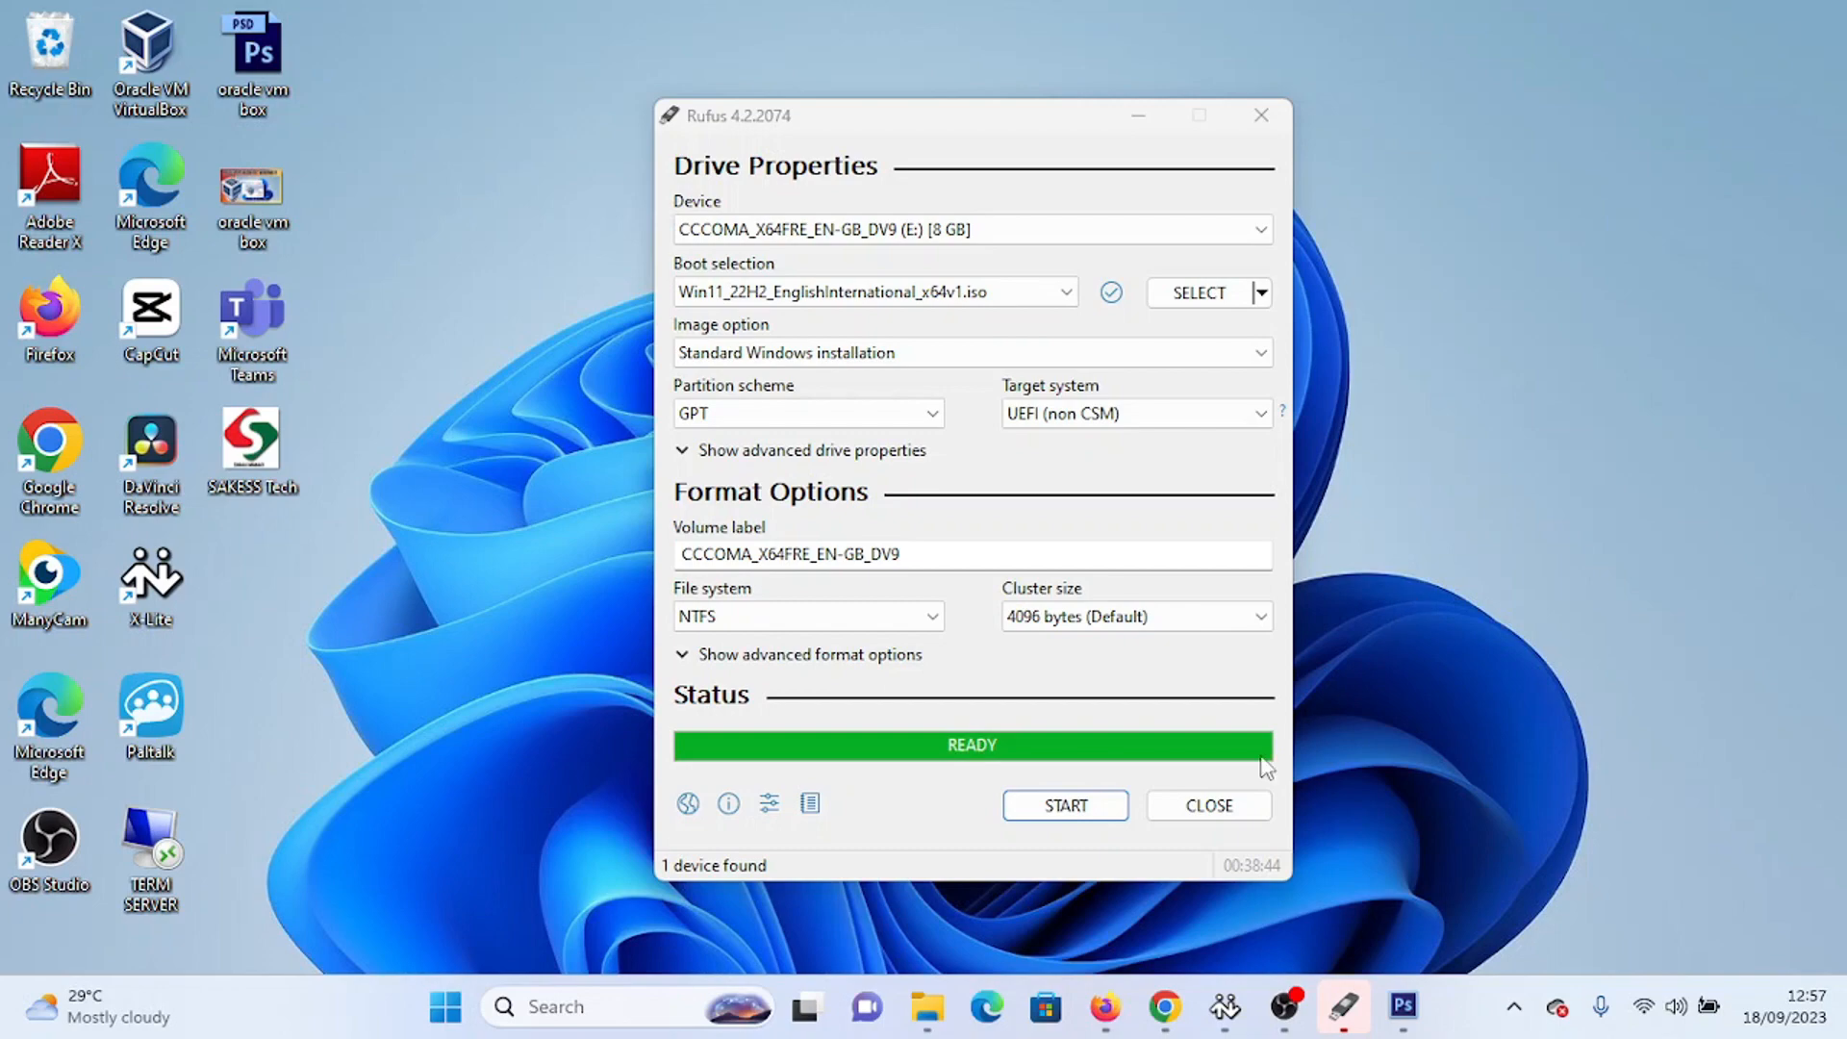
click(1220, 813)
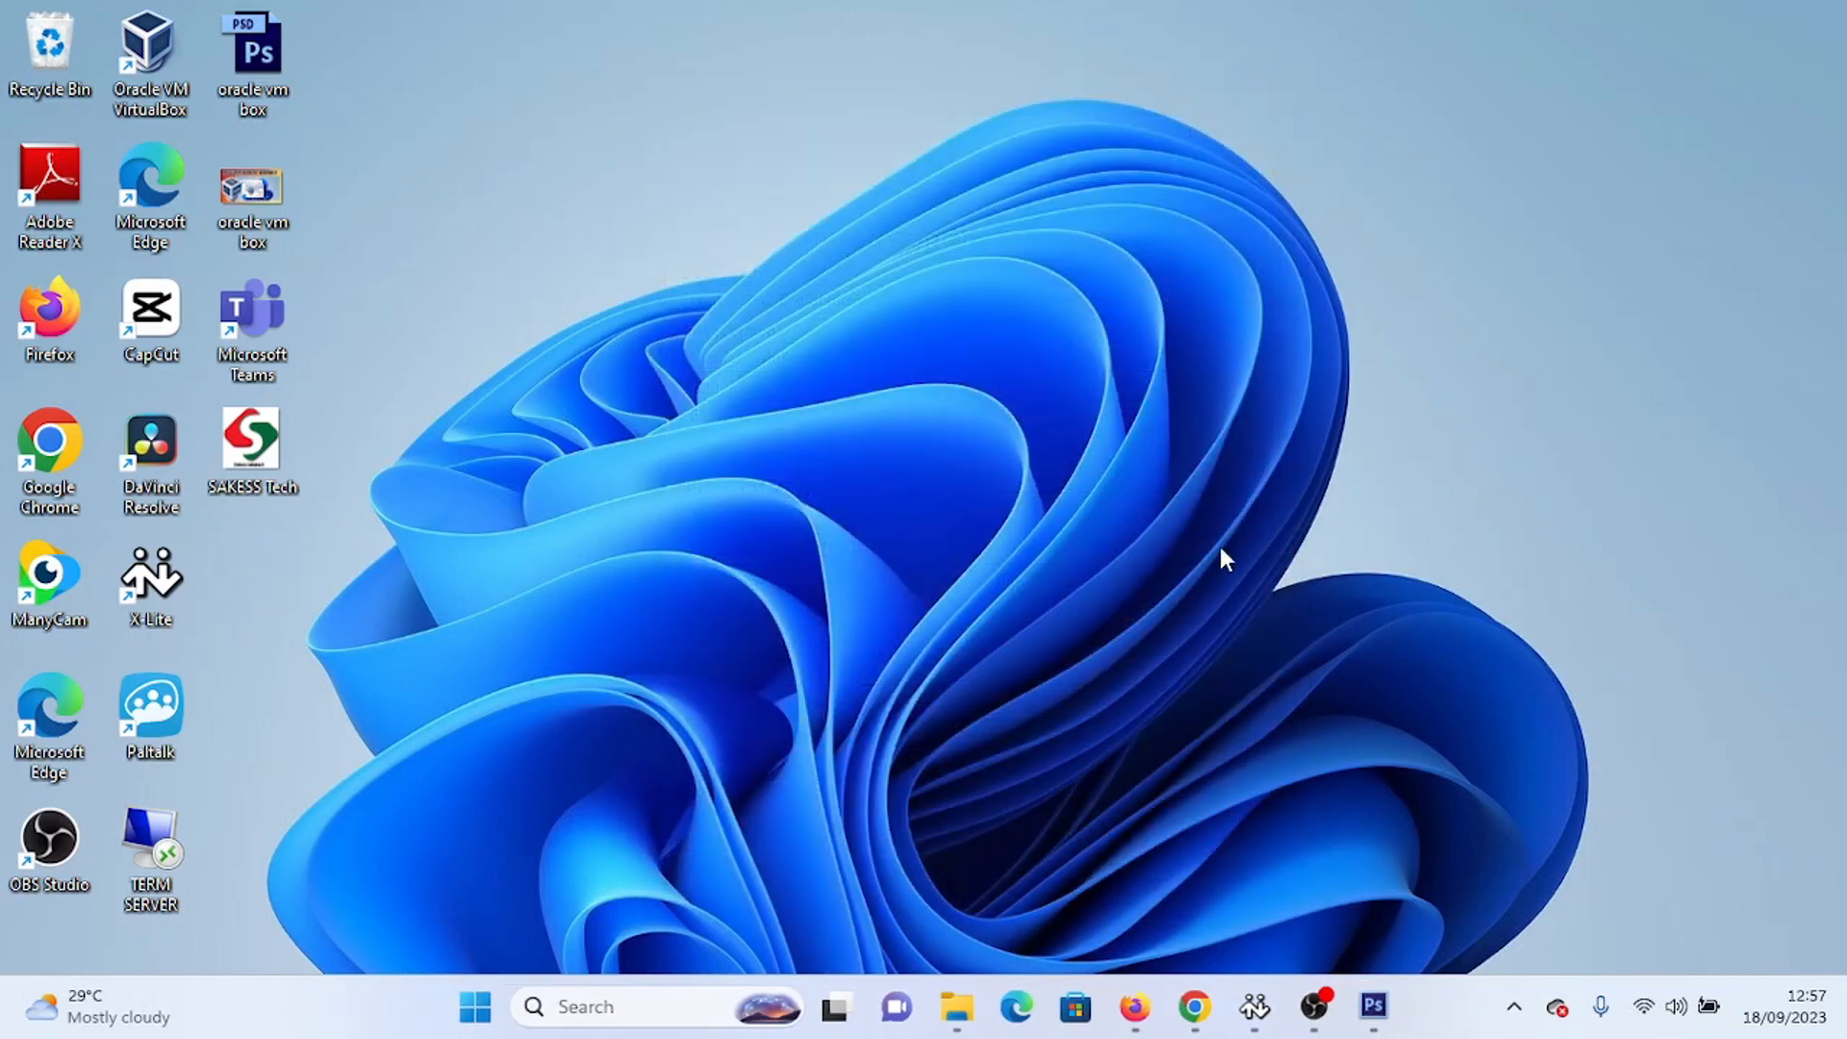